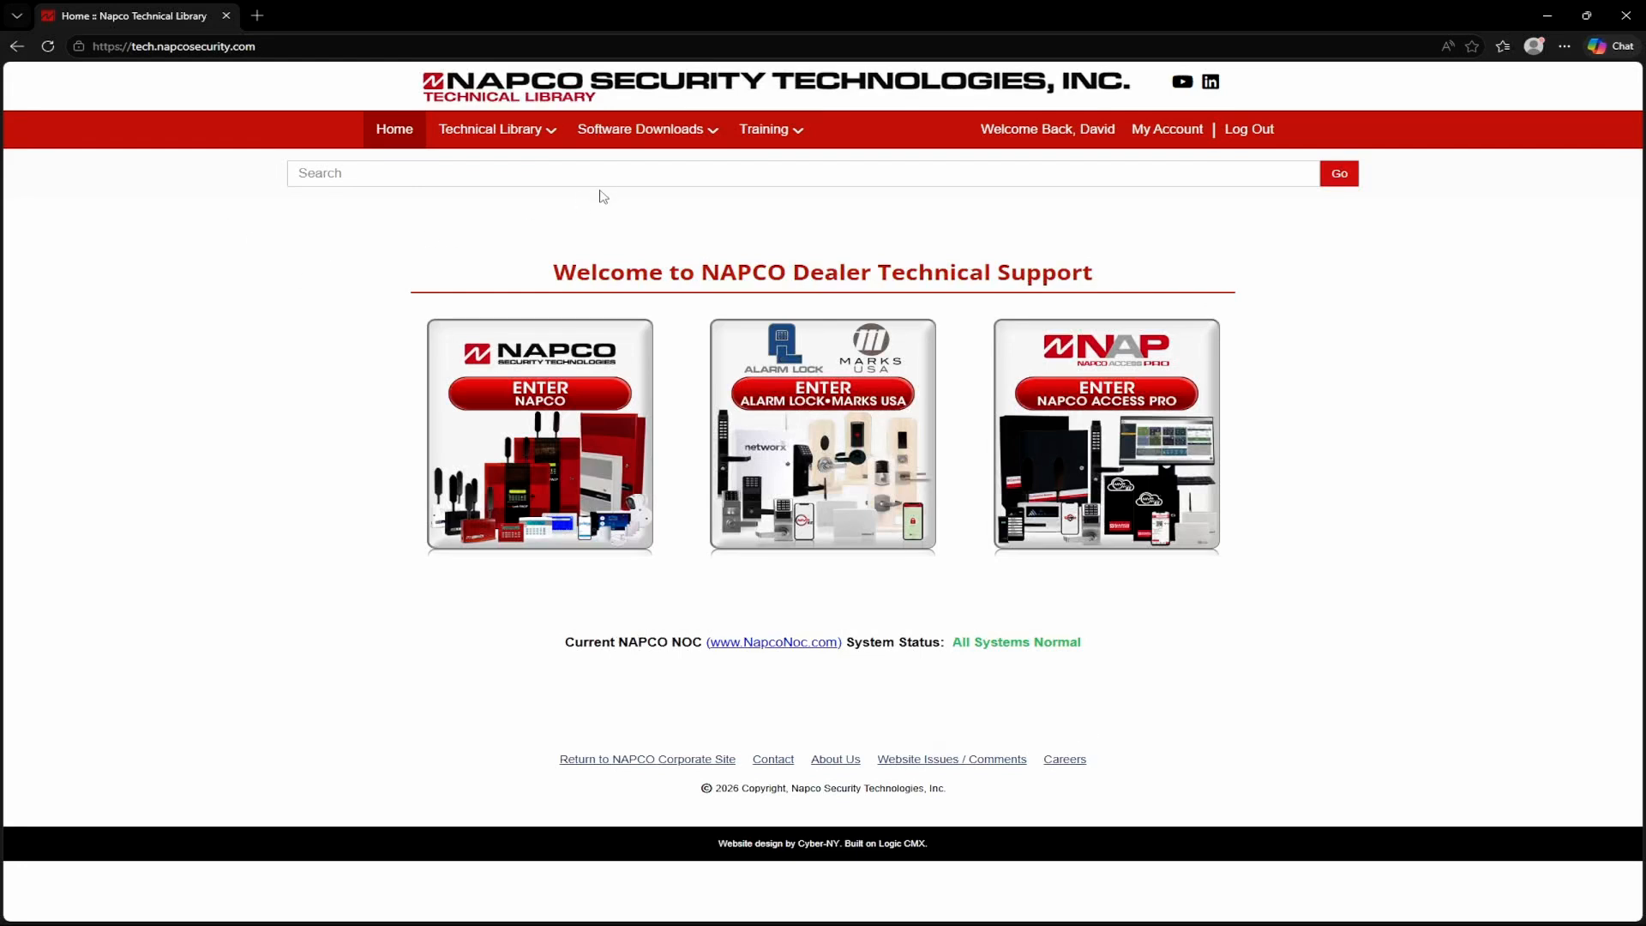
Step: Show the Alarm Lock & Marks USA software downloads filtered by the MVP Access product type
mouse_move(629, 140)
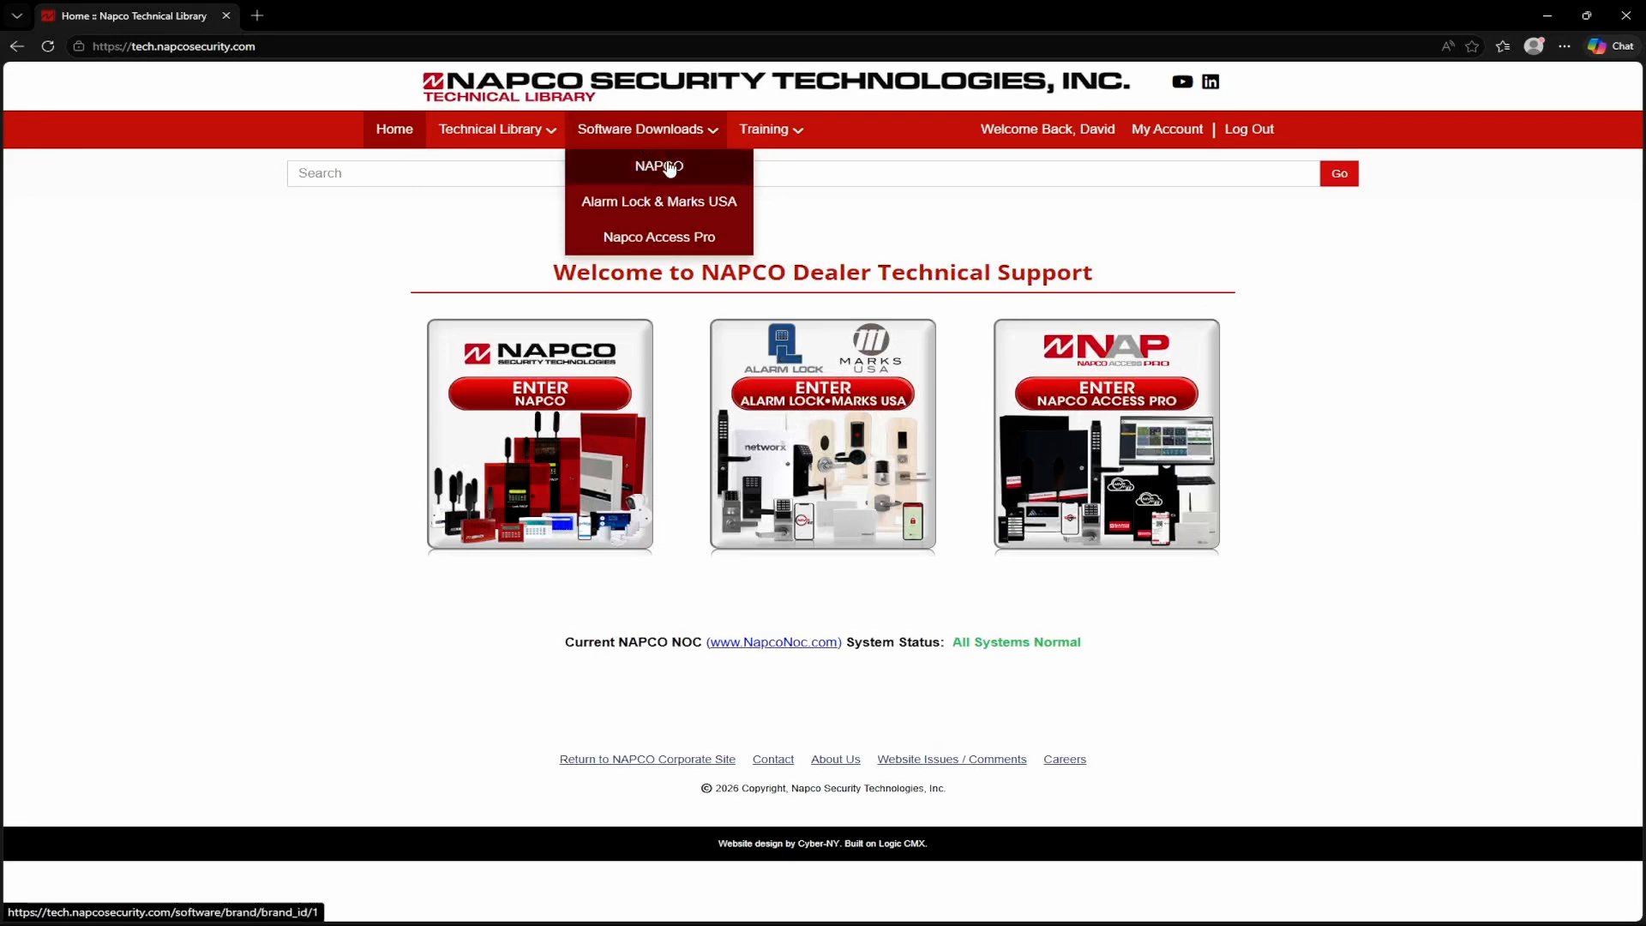
left_click(677, 211)
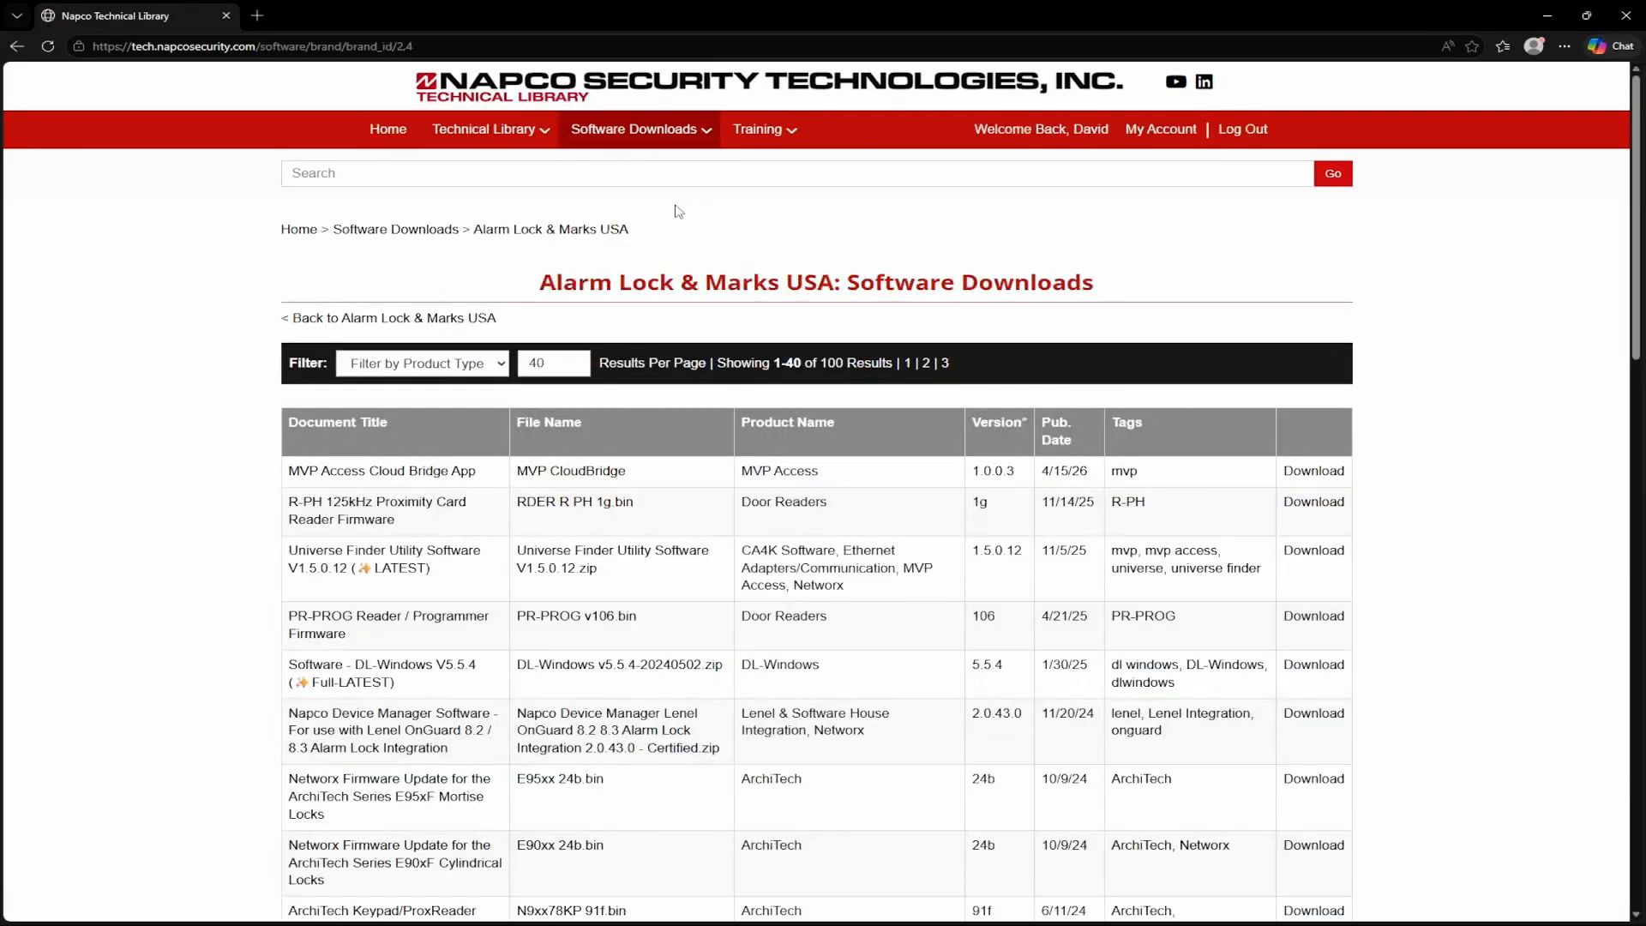
left_click(487, 367)
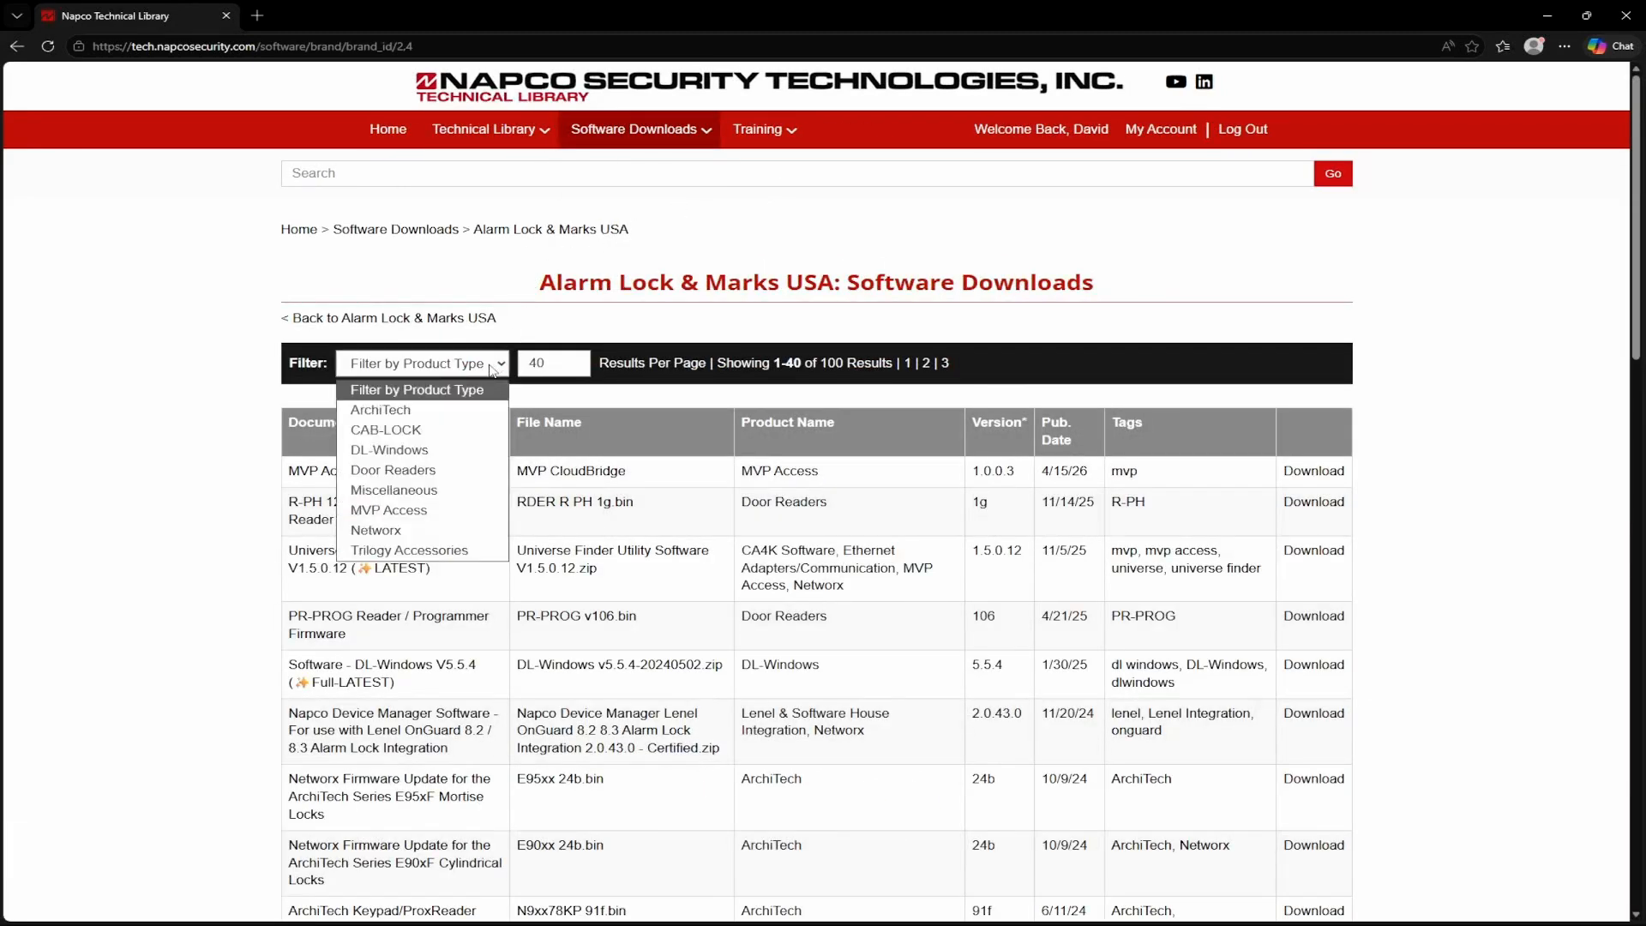
left_click(441, 512)
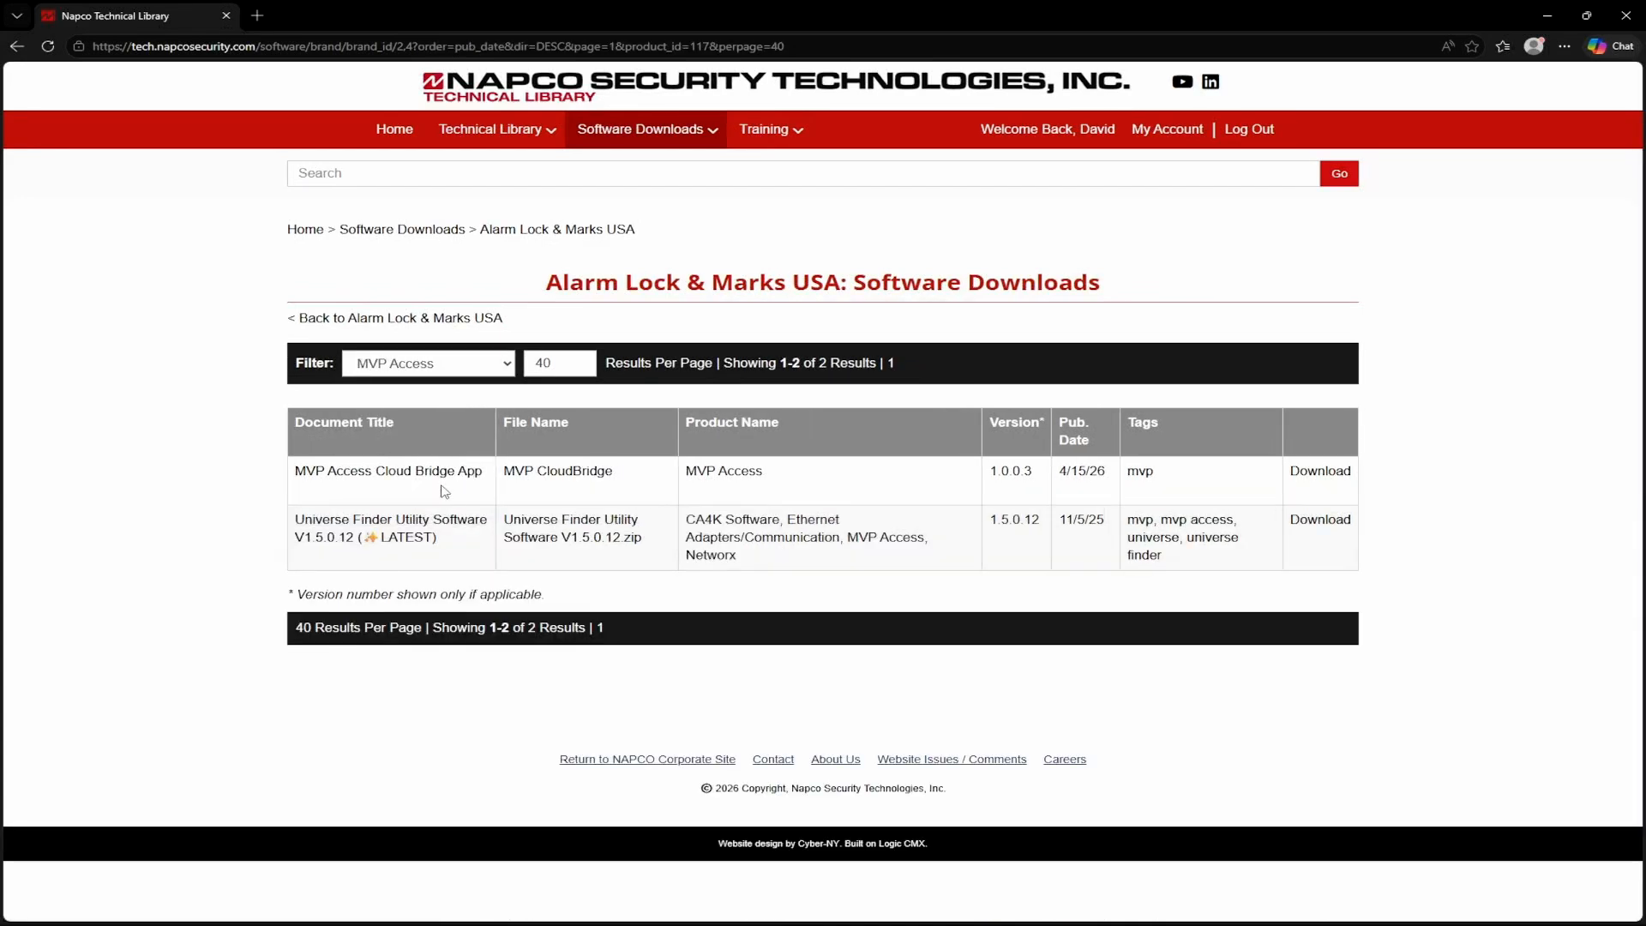
Step: Filter the Napco Access Pro software downloads by MVP Access and download the MVP Access Cloud Bridge App
mouse_move(628, 142)
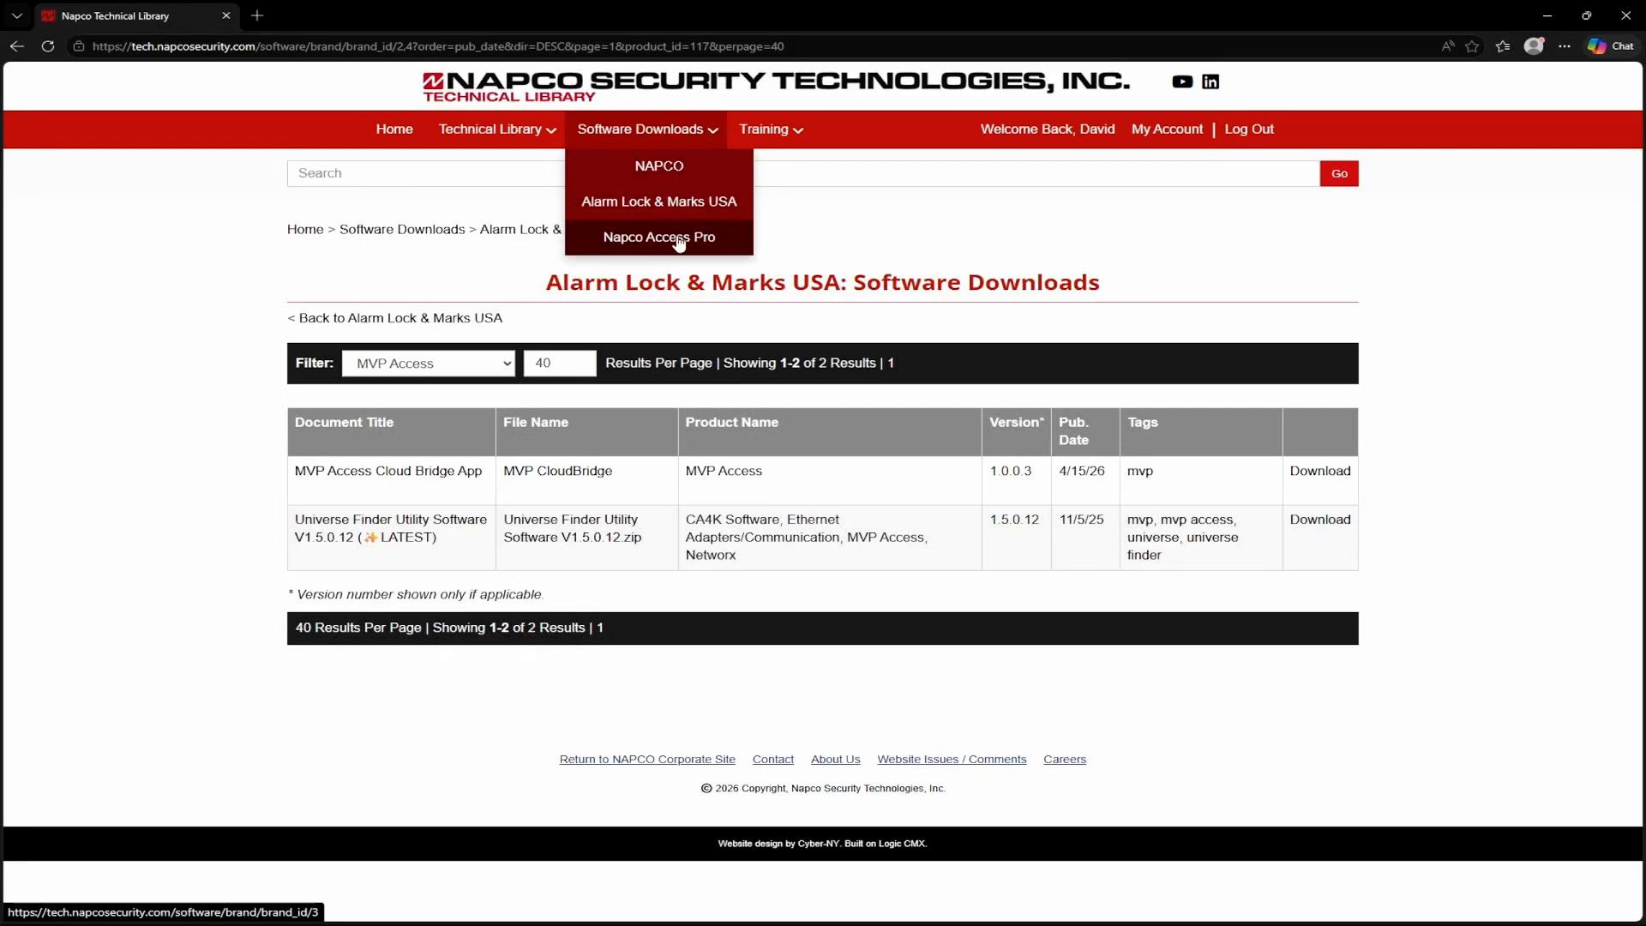
left_click(705, 241)
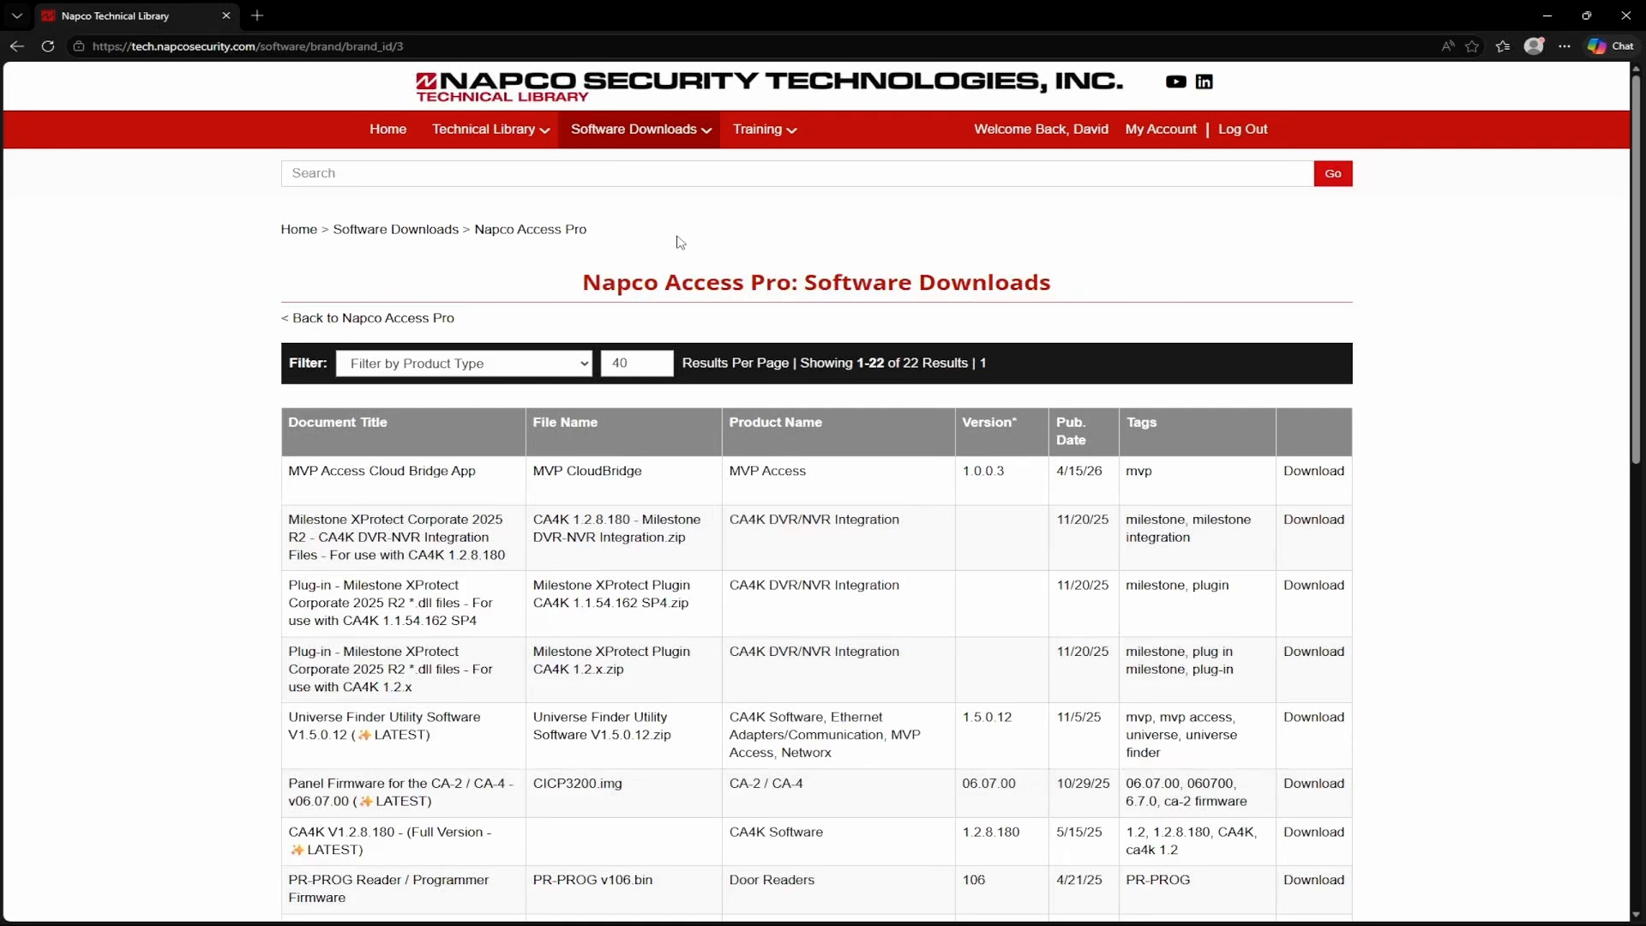
left_click(509, 363)
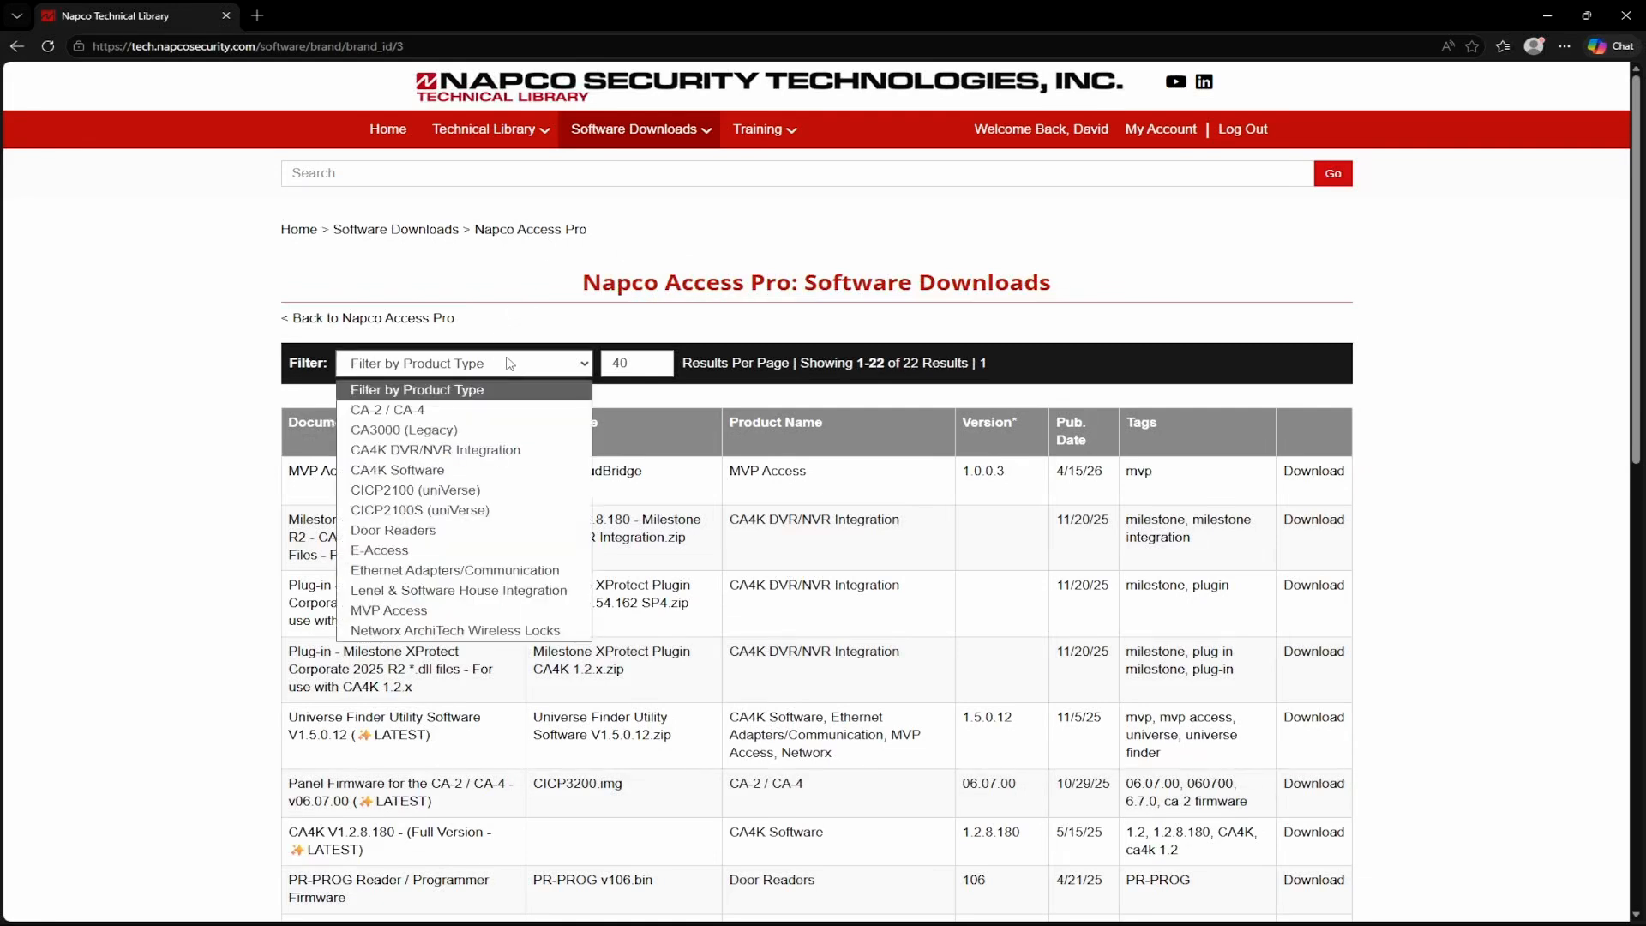
left_click(433, 610)
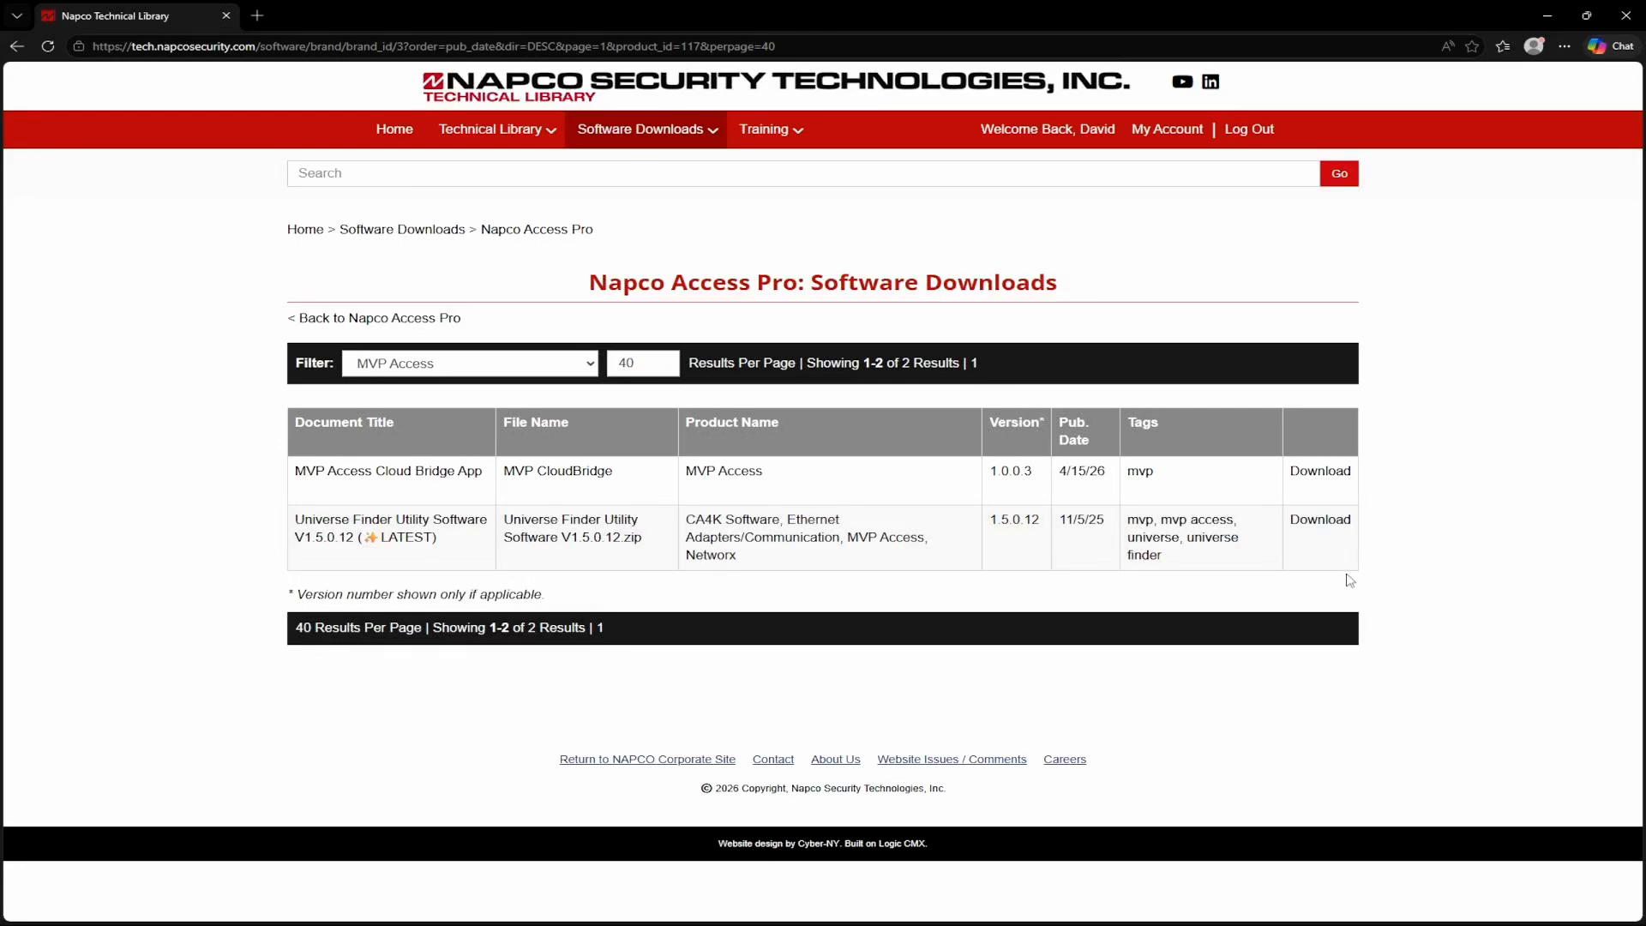
left_click(1319, 476)
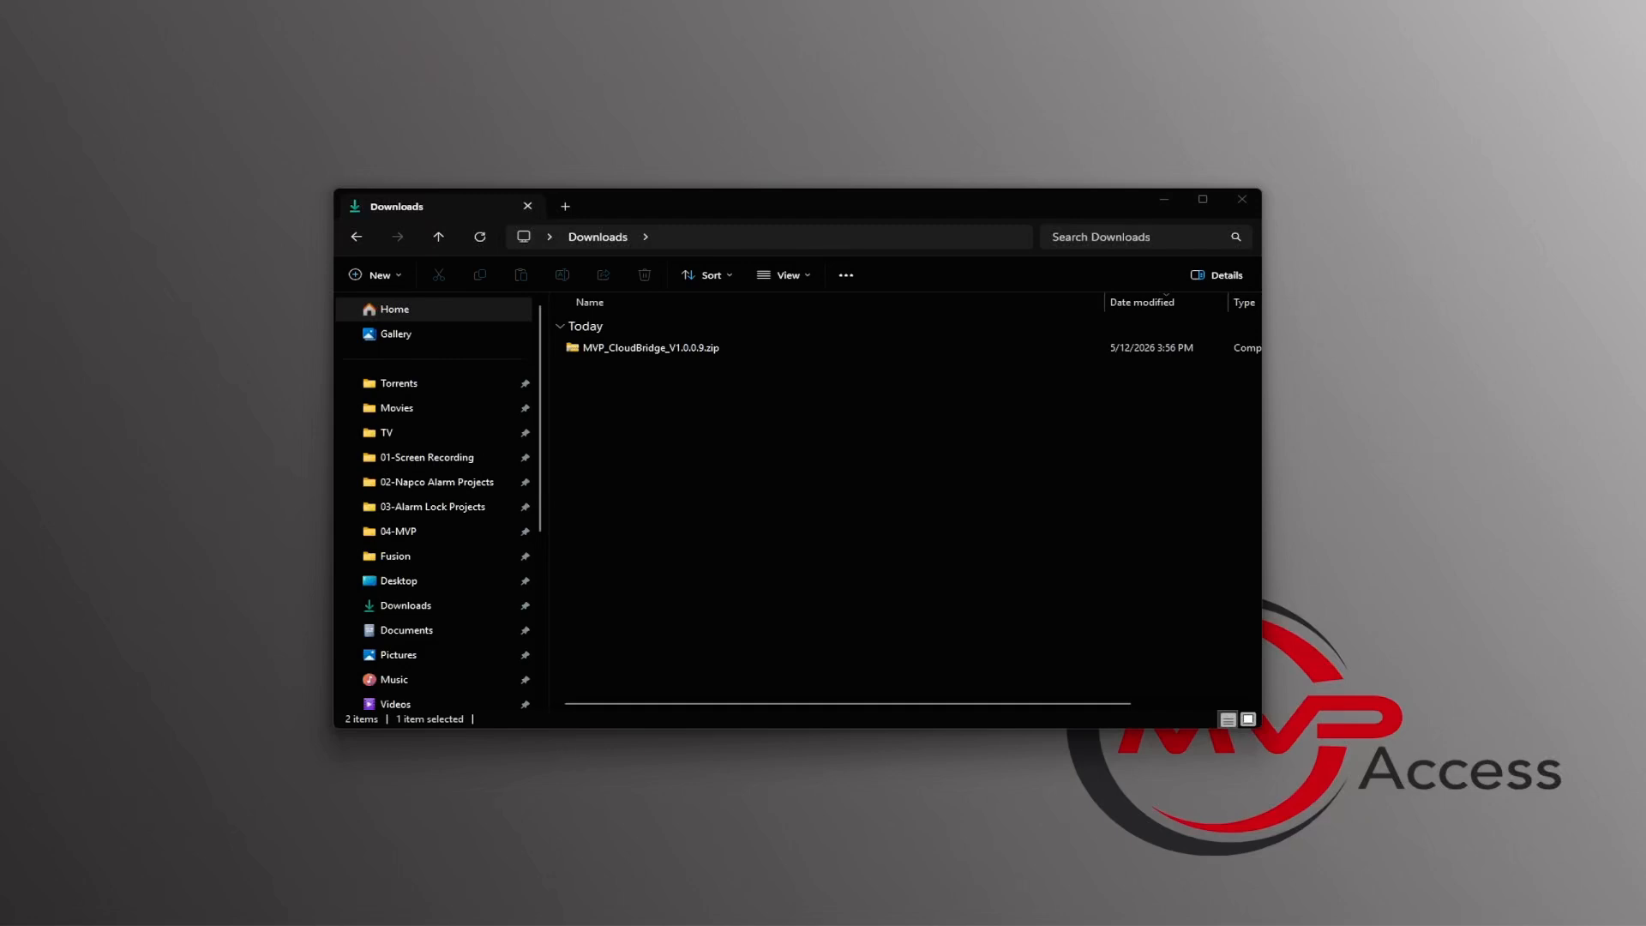
Step: Extract MVP_CloudBridge_V1.0.0.9.zip in the Downloads folder to its default destination and show the extracted files
right_click(685, 348)
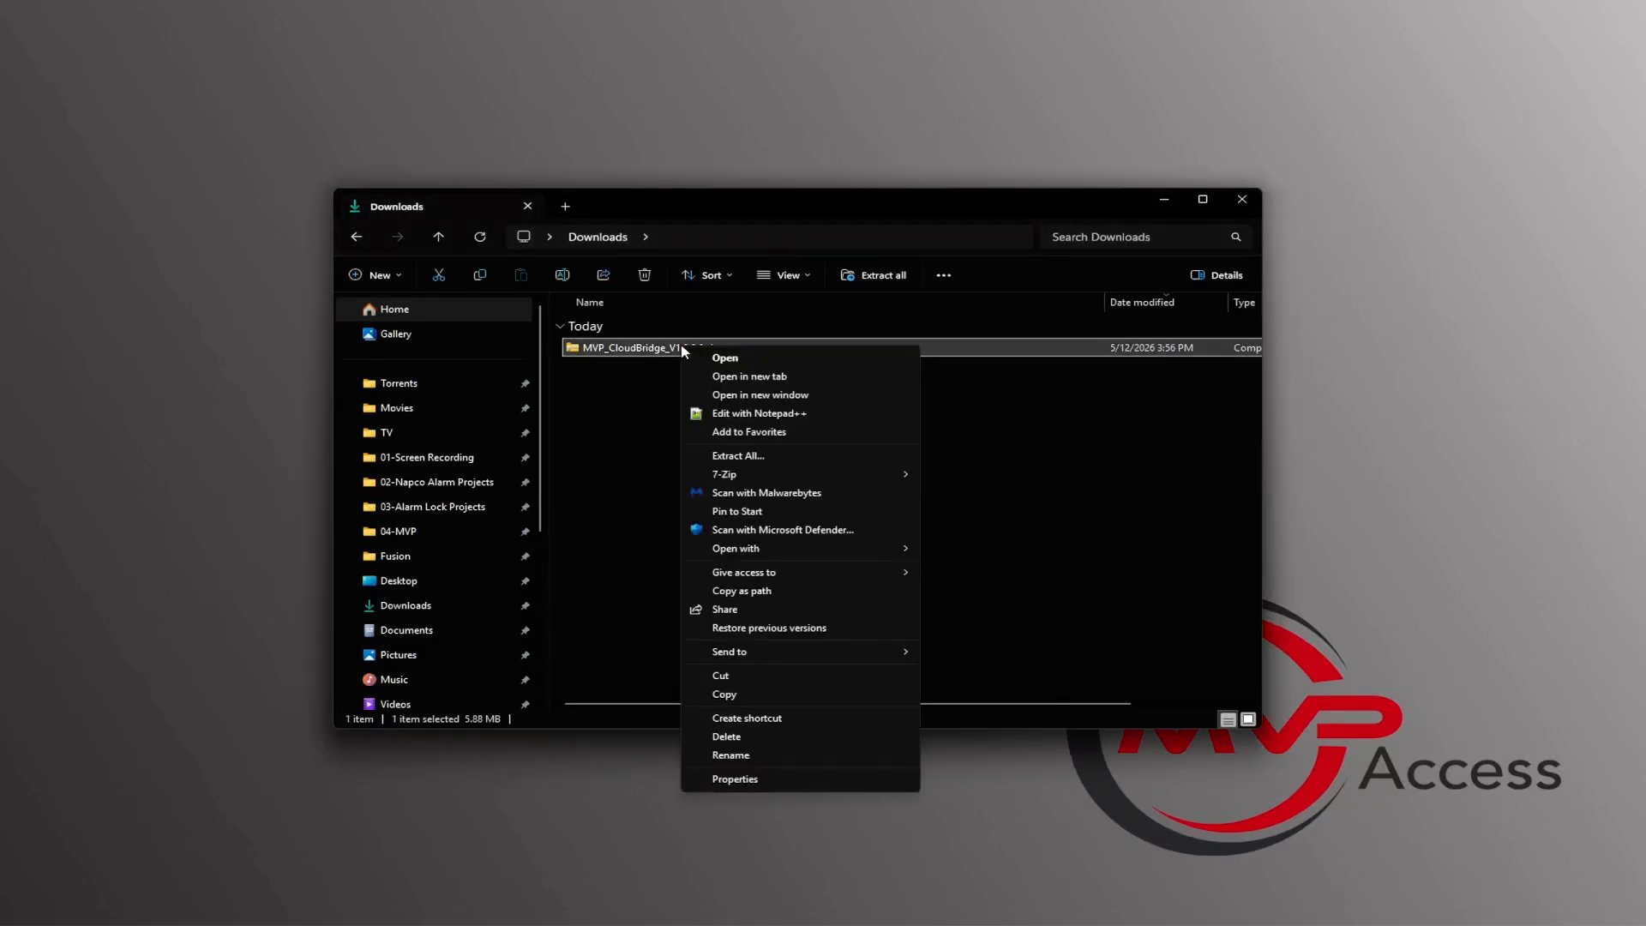
left_click(786, 462)
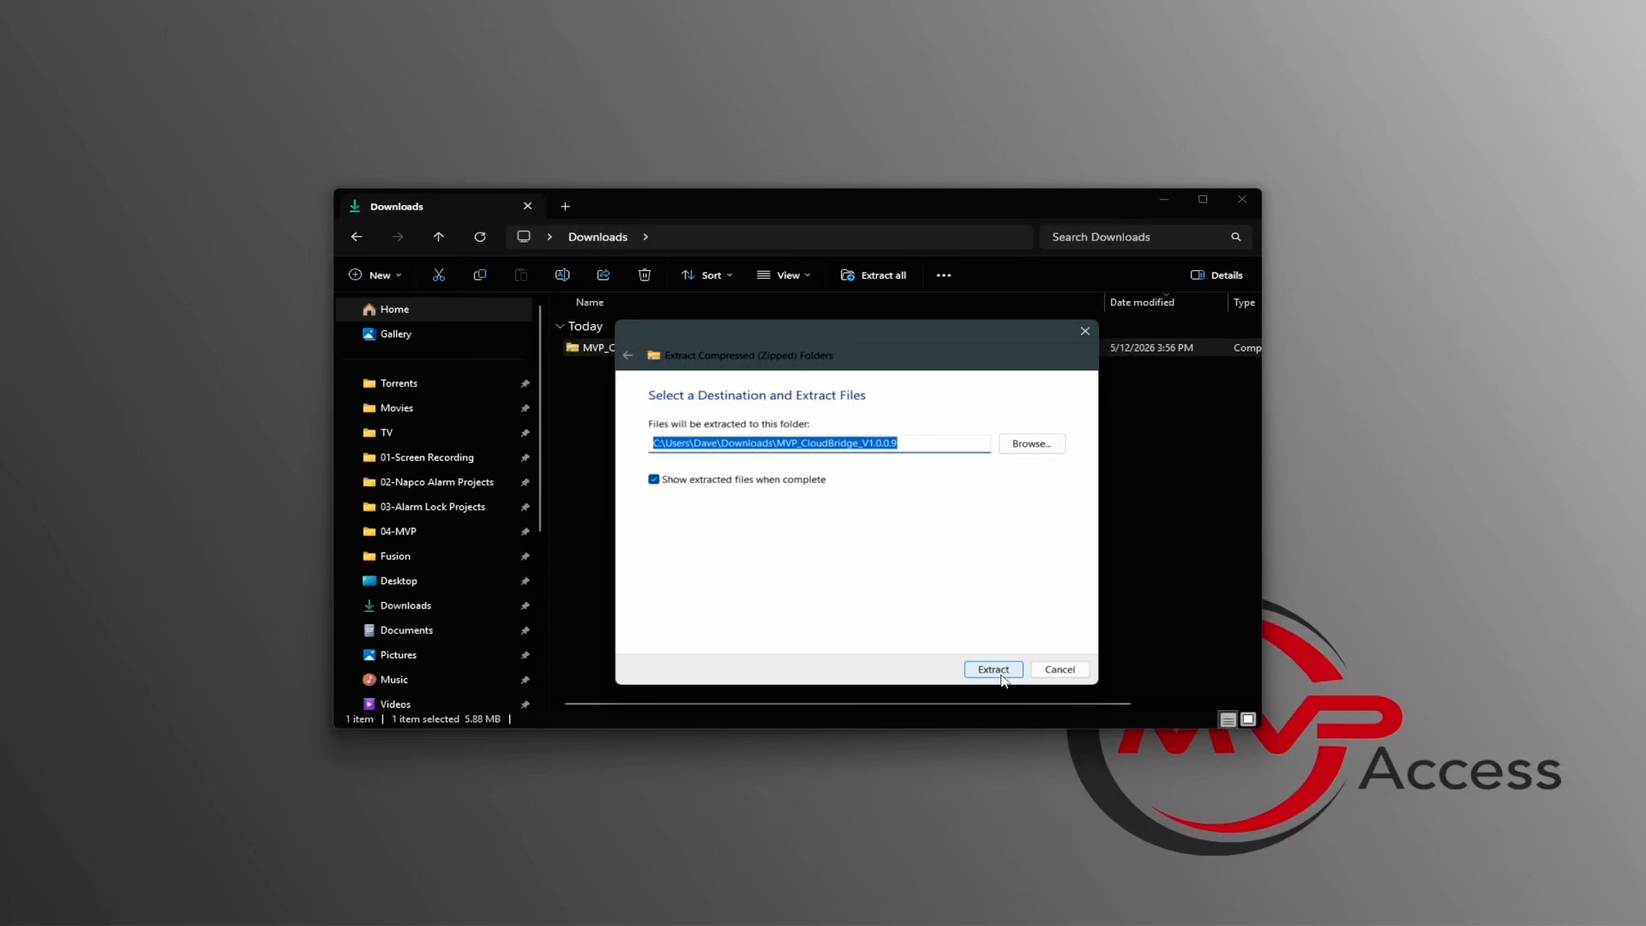
left_click(1001, 676)
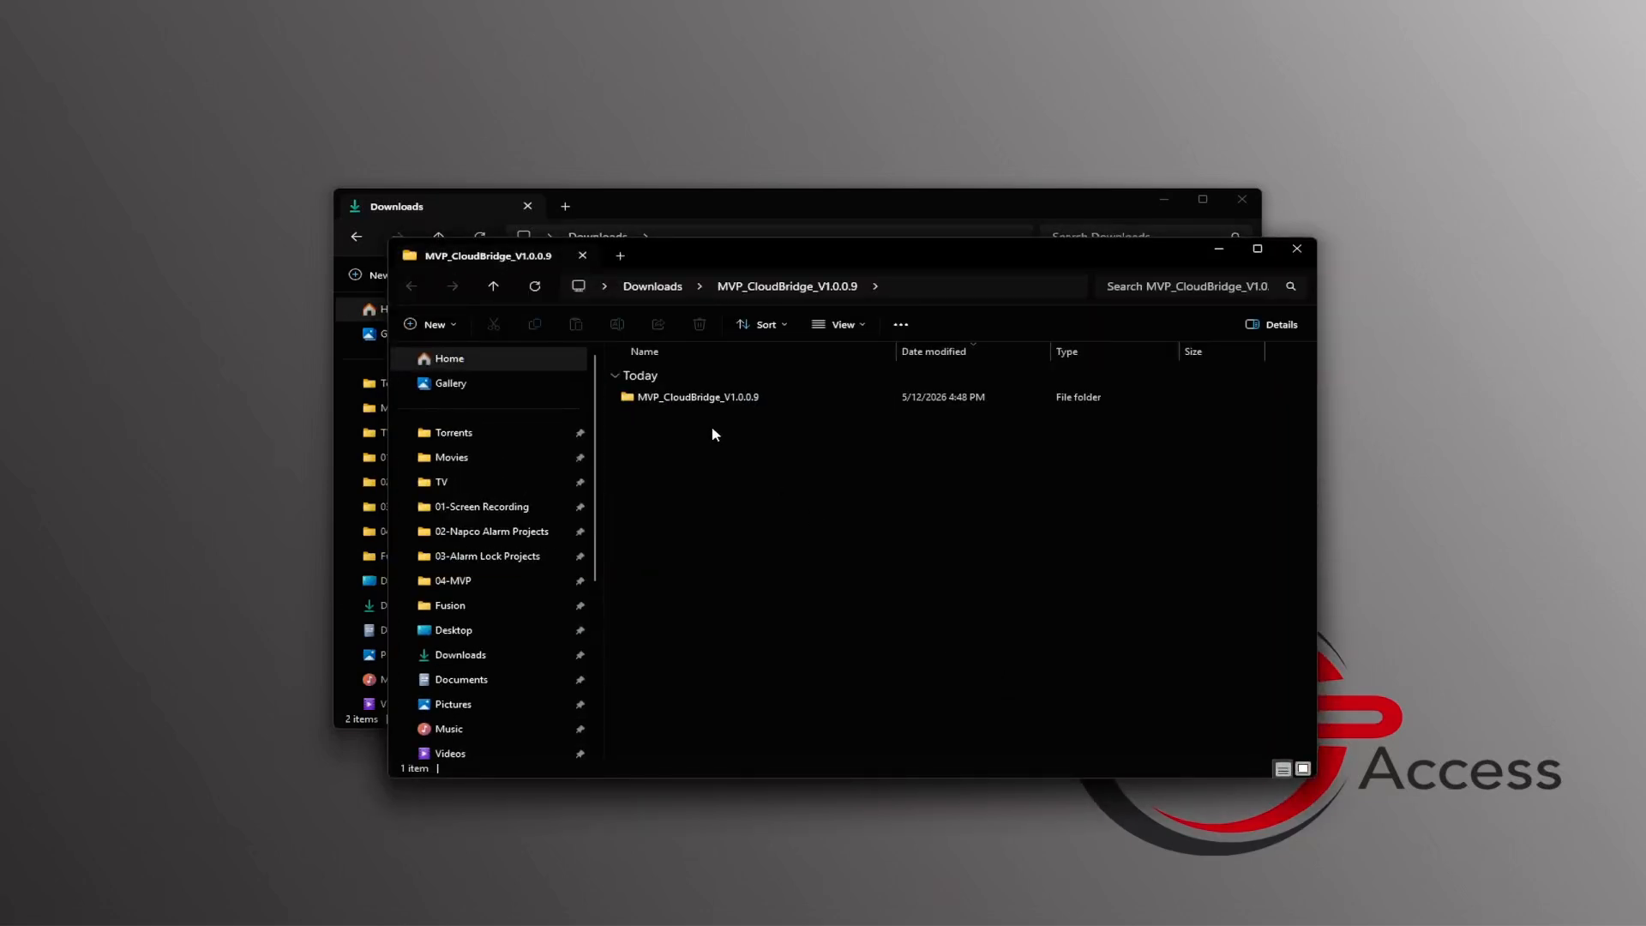
Step: Run MVP.CloudBridge.Setup.msi from the extracted MVP_CloudBridge_V1.0.0.9 folder, allowing it past the Windows SmartScreen block
double_click(727, 399)
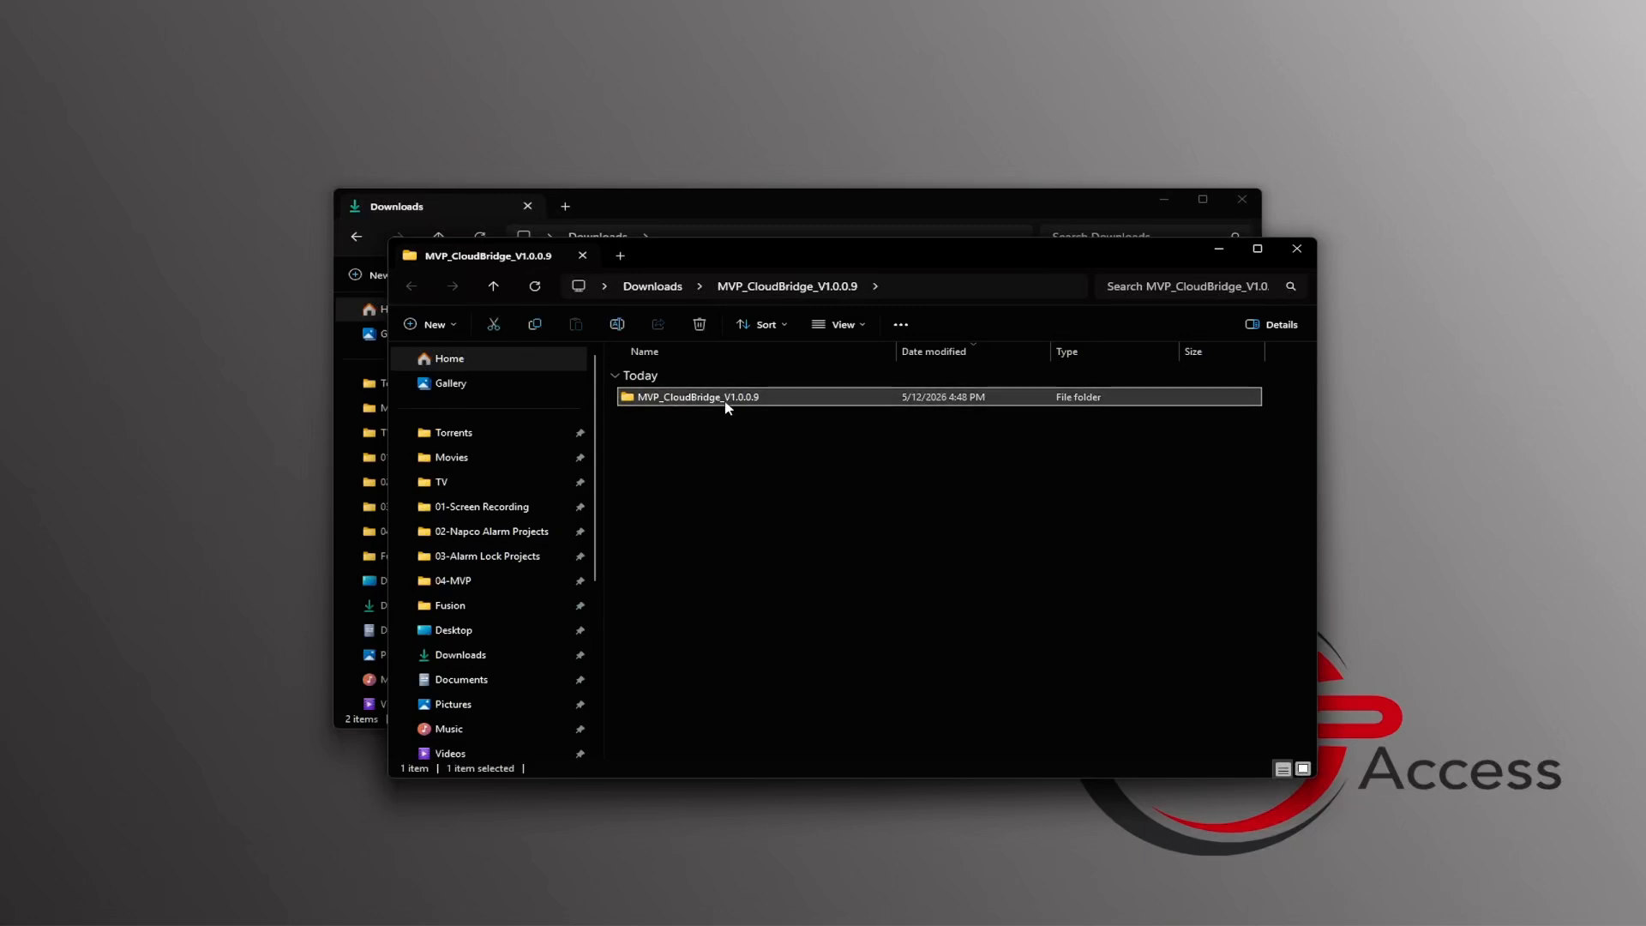
left_click(742, 399)
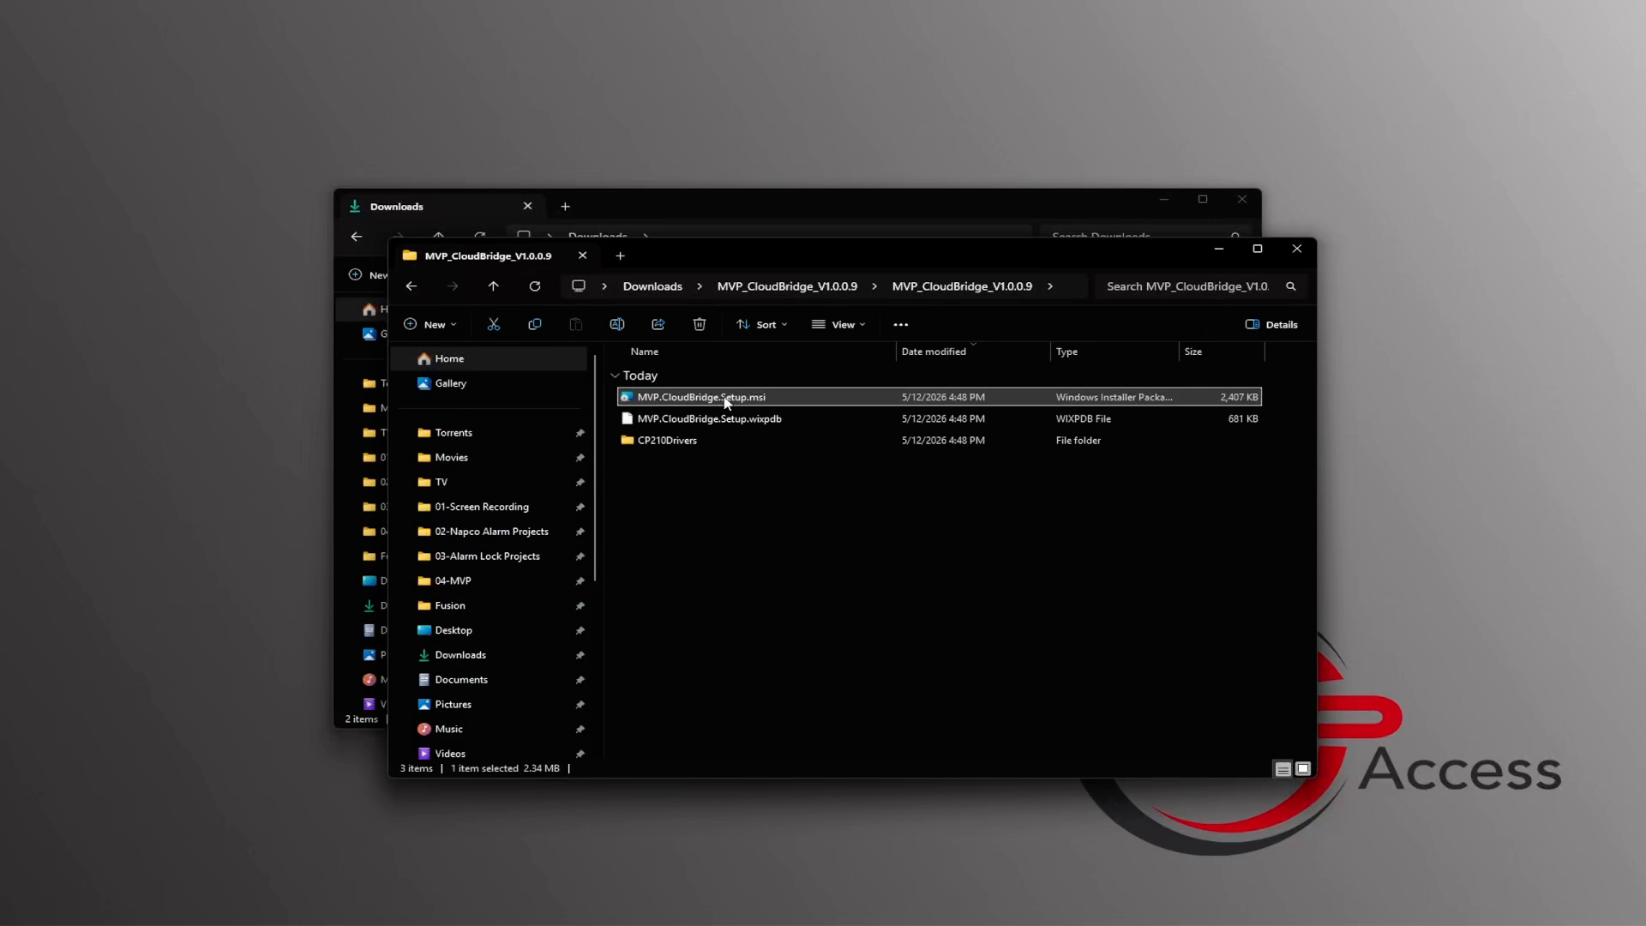
double_click(727, 400)
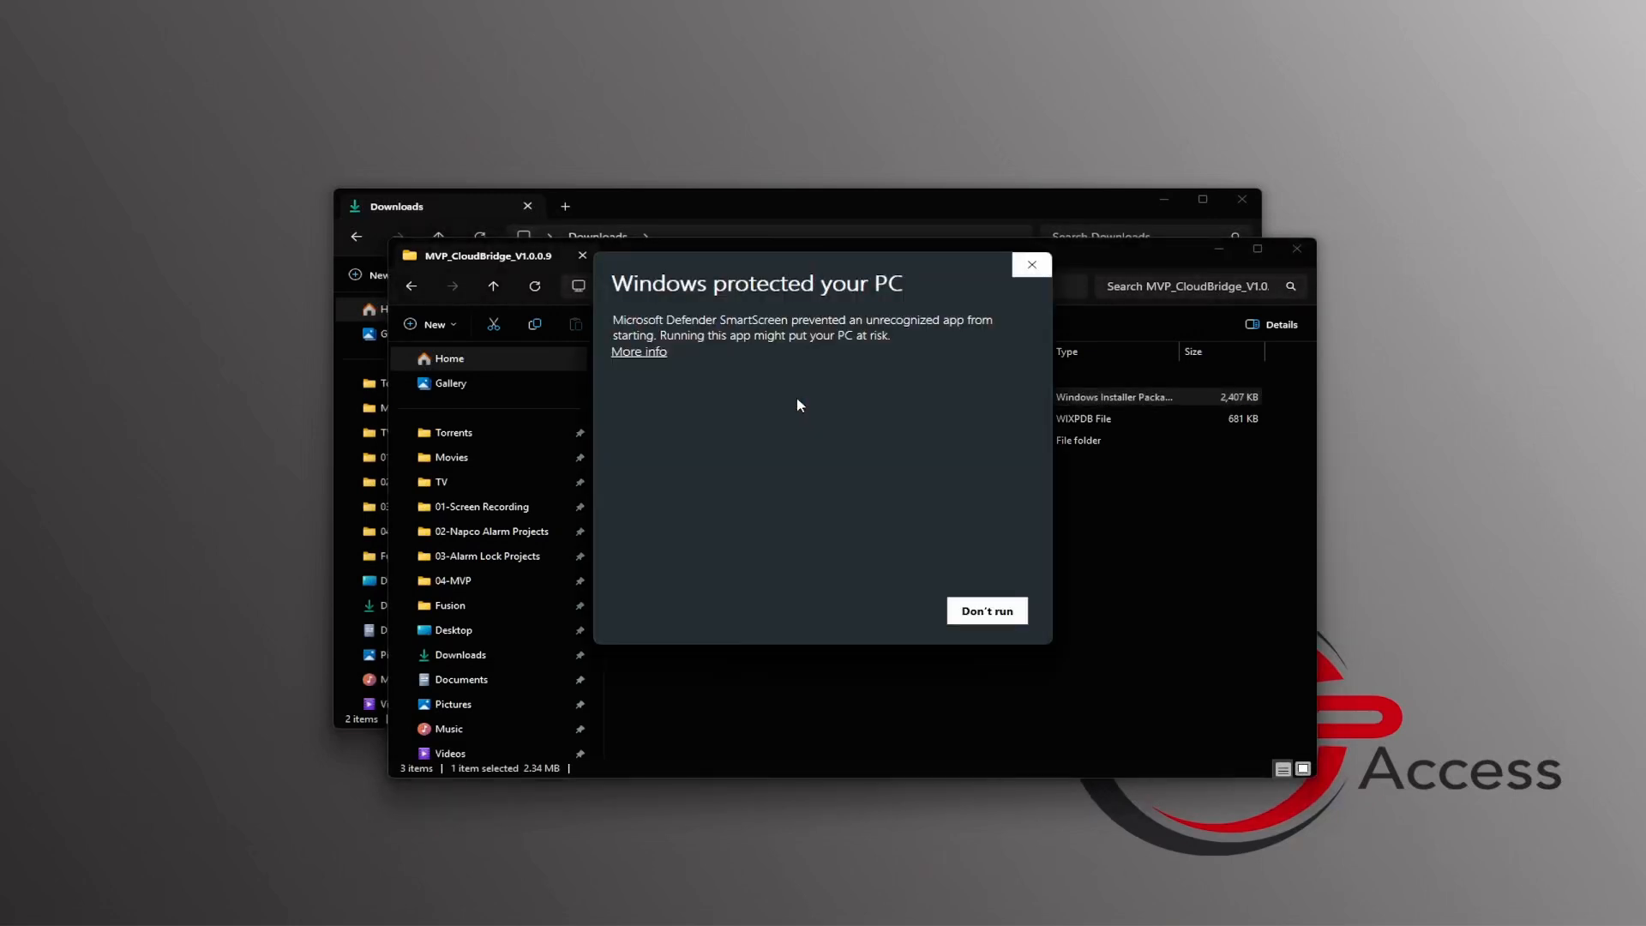
left_click(633, 353)
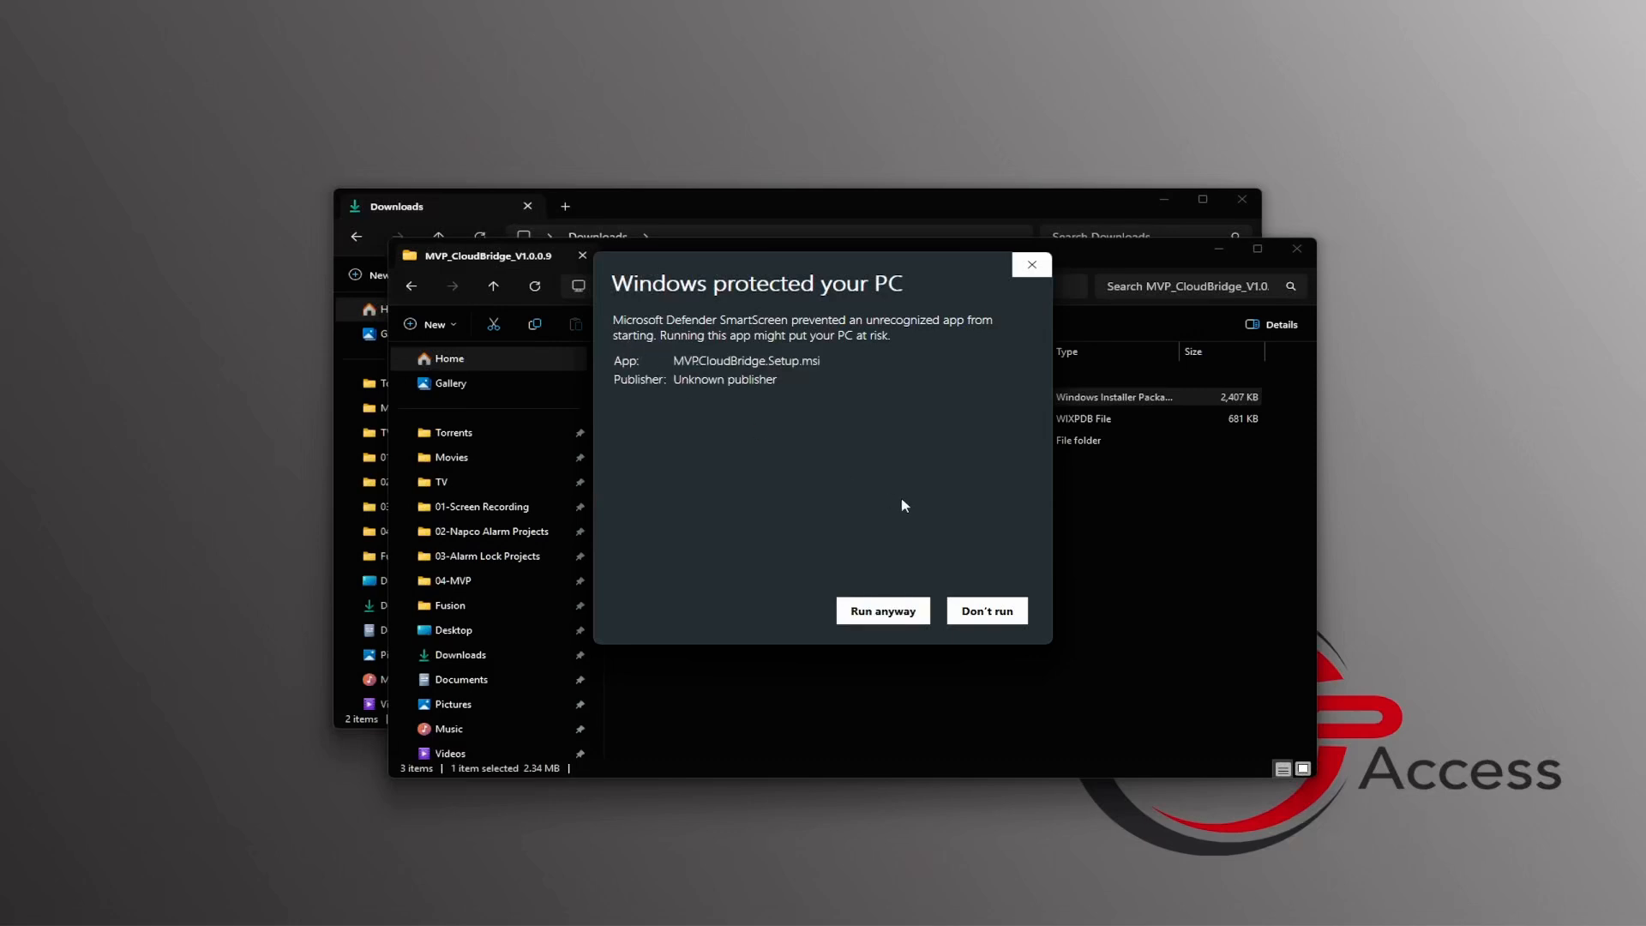
left_click(900, 613)
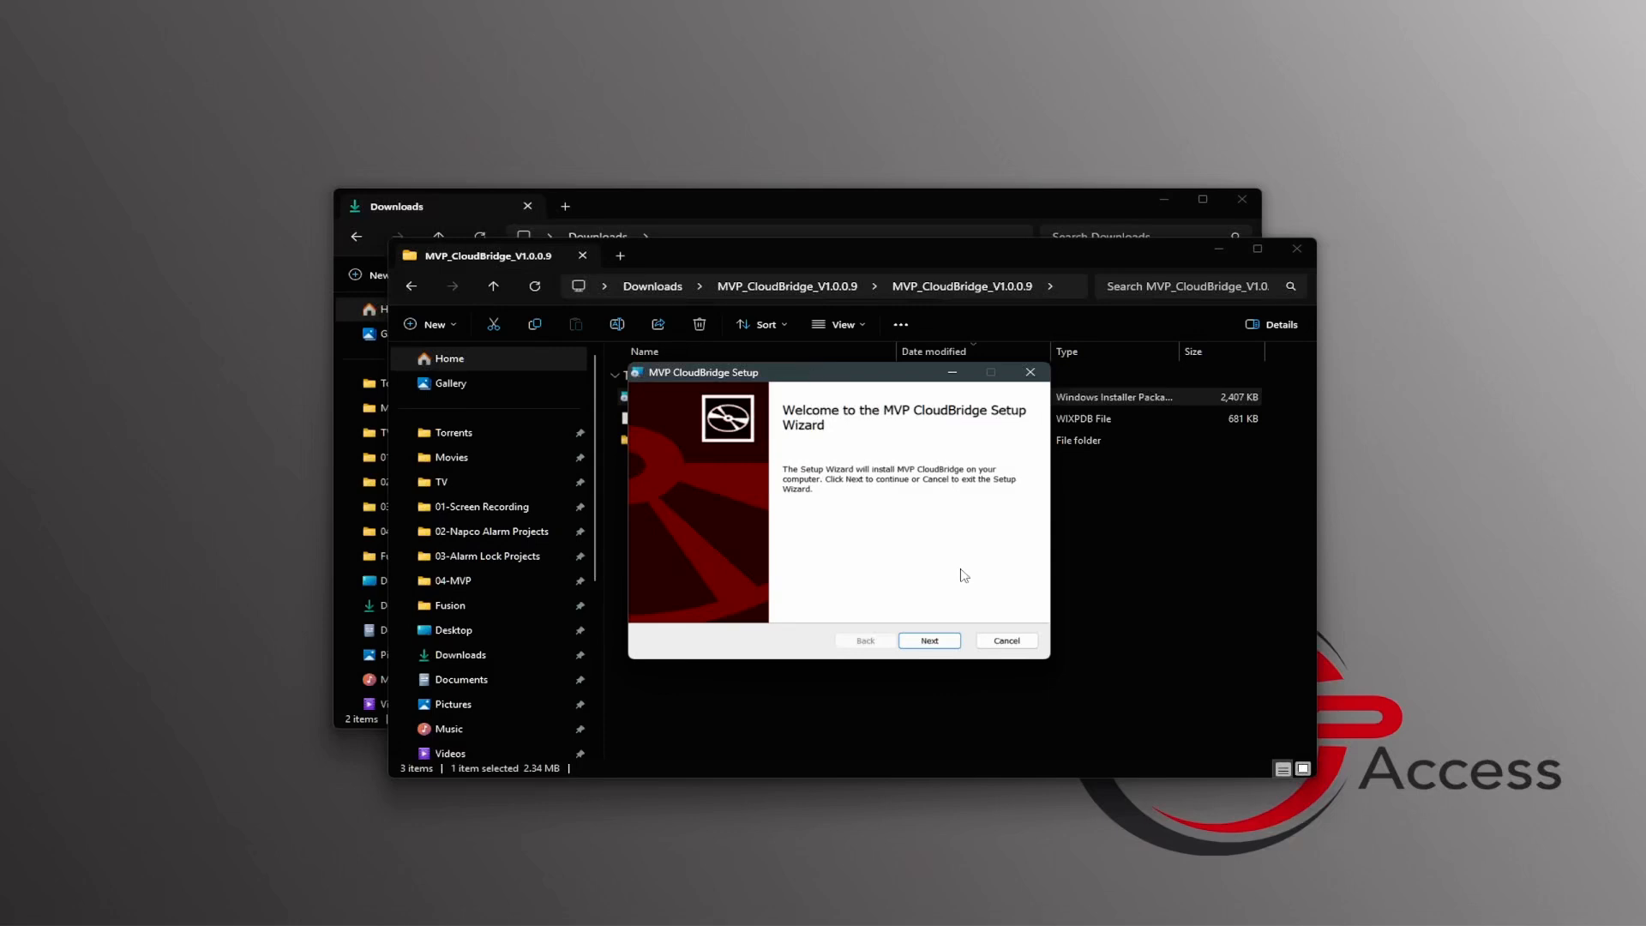
Step: Install MVP CloudBridge to the default destination folder and finish the setup wizard
left_click(939, 643)
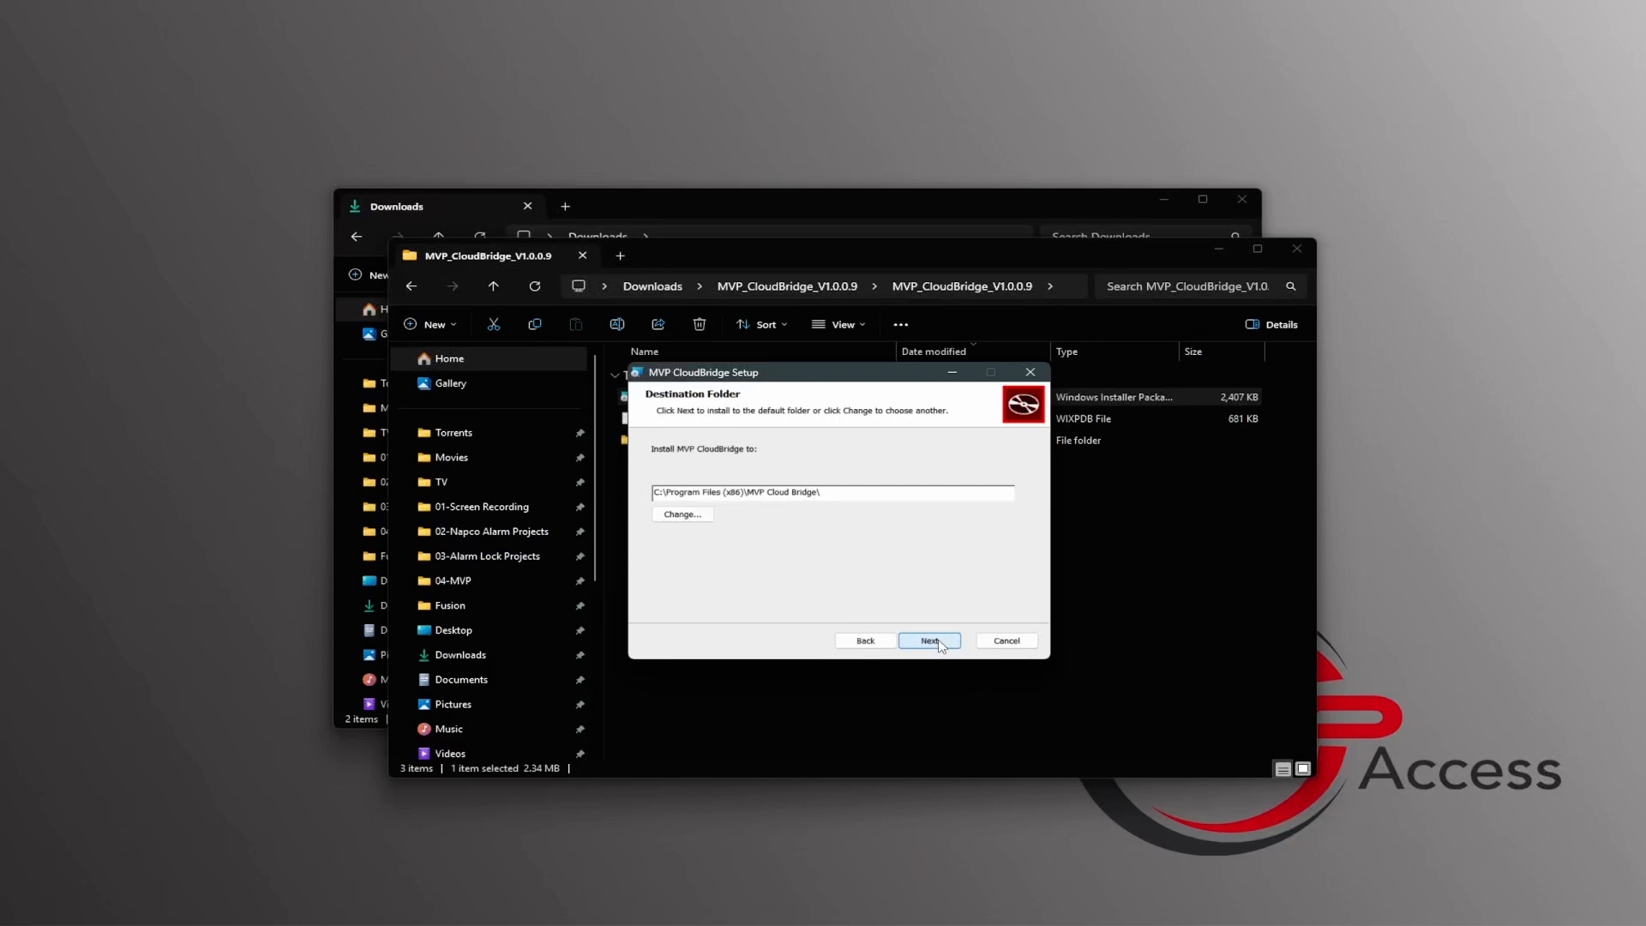
left_click(940, 643)
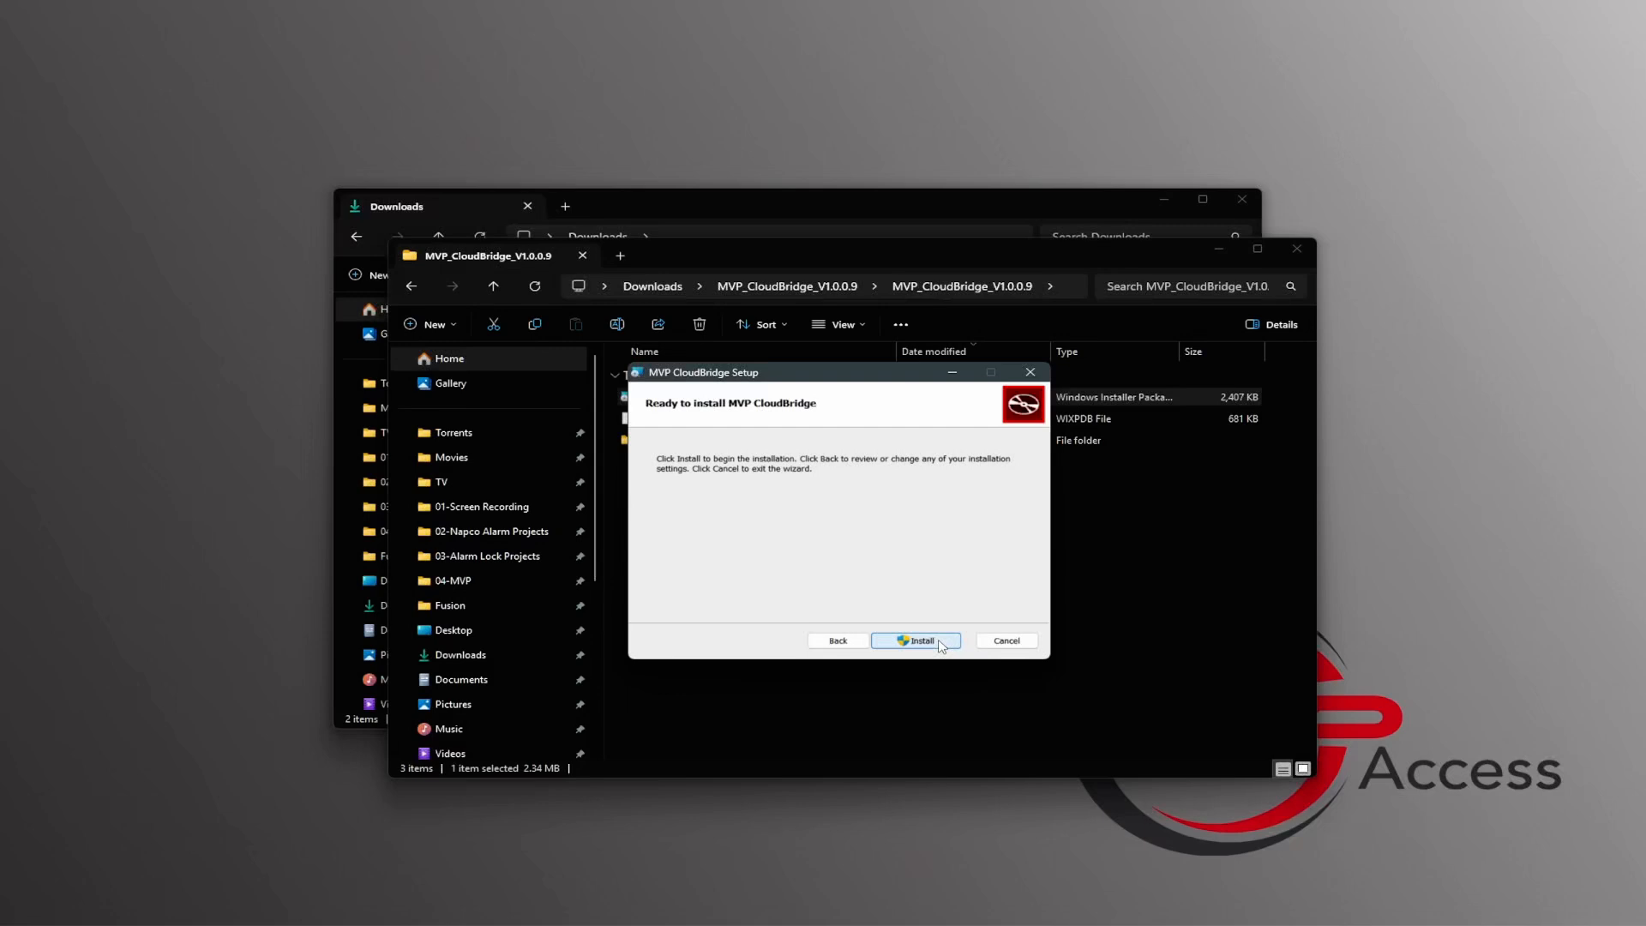
left_click(939, 643)
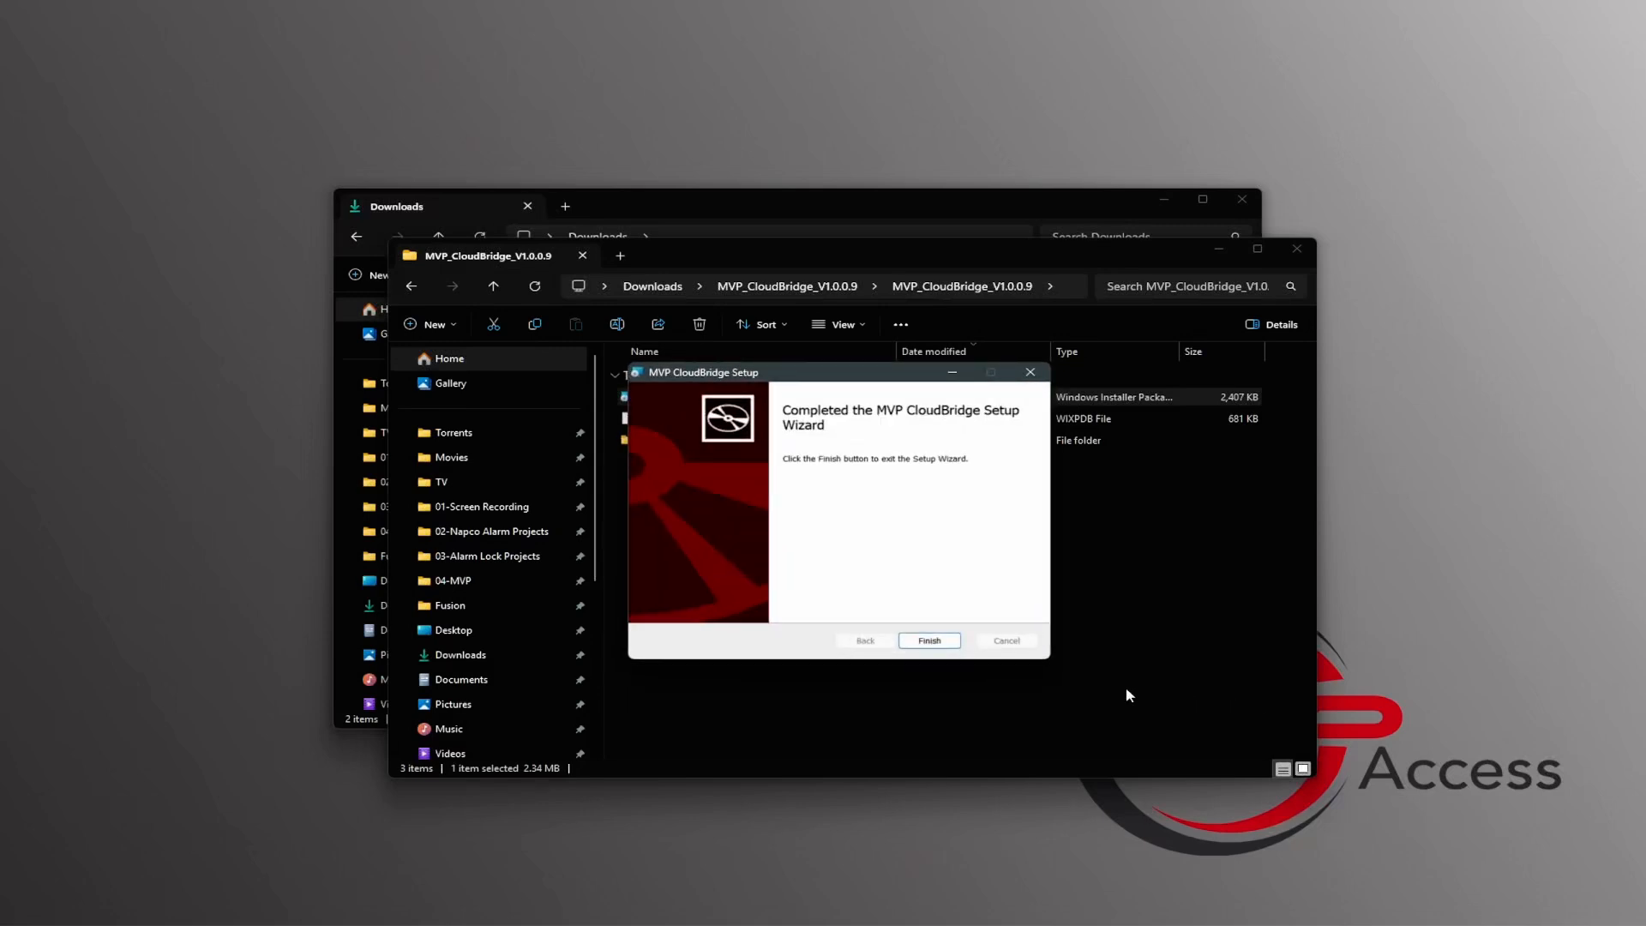
left_click(928, 643)
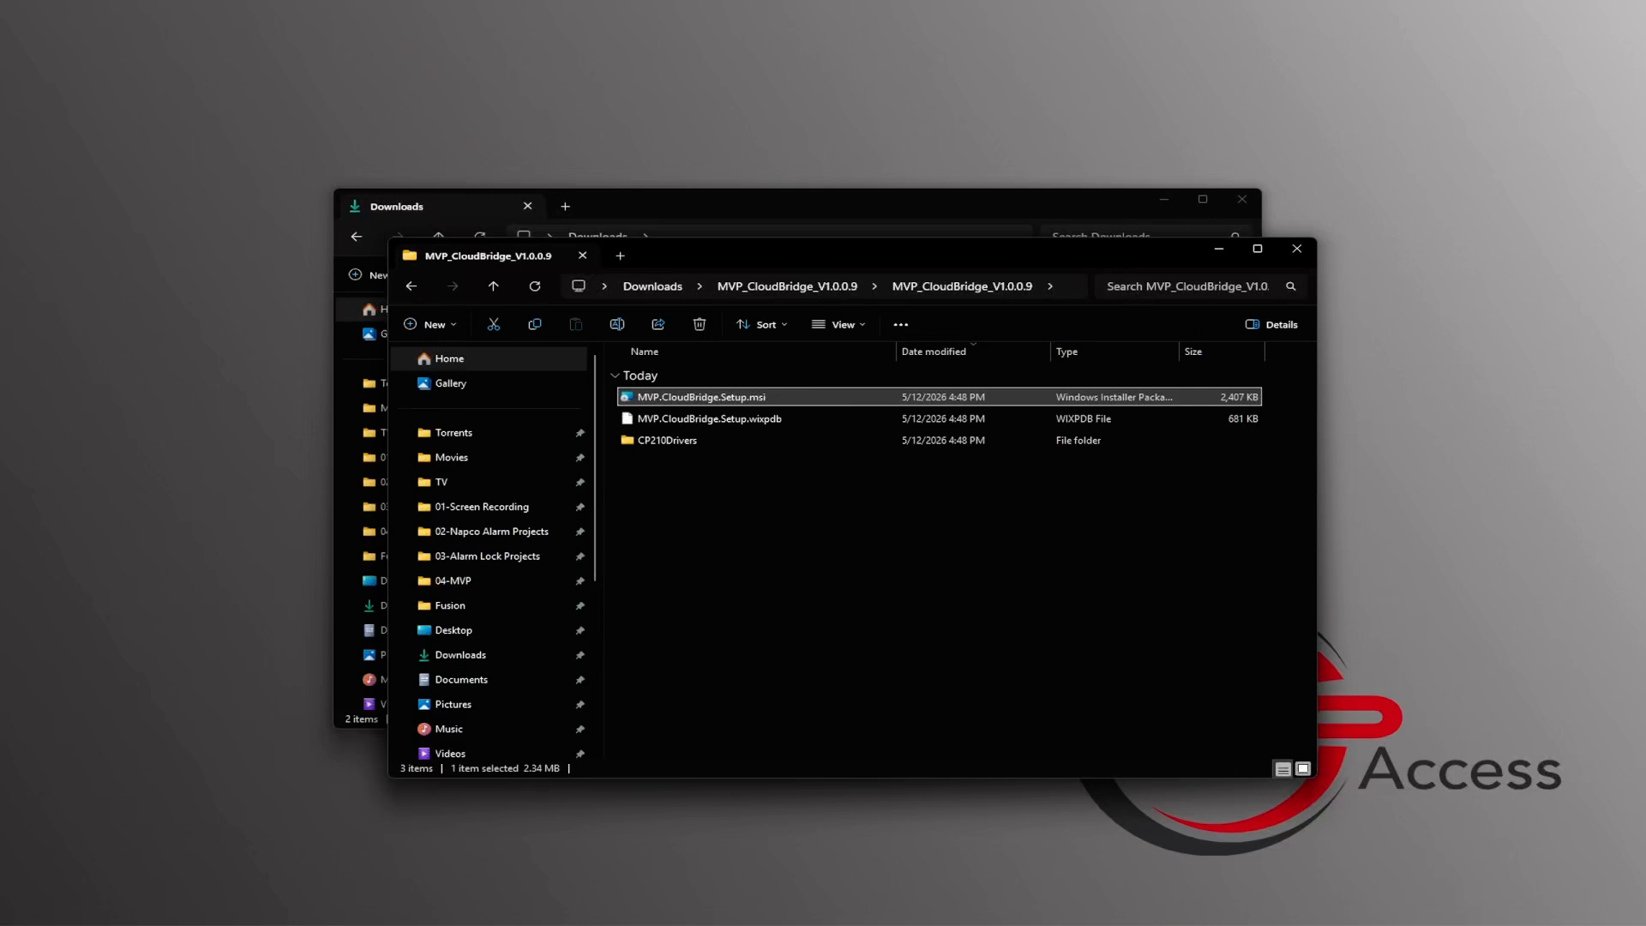
Step: Install the CP210x USB to UART Bridge driver with CP210xVCPInstaller_x64.exe from the CP210Drivers folder, accepting the license agreement
left_click(693, 441)
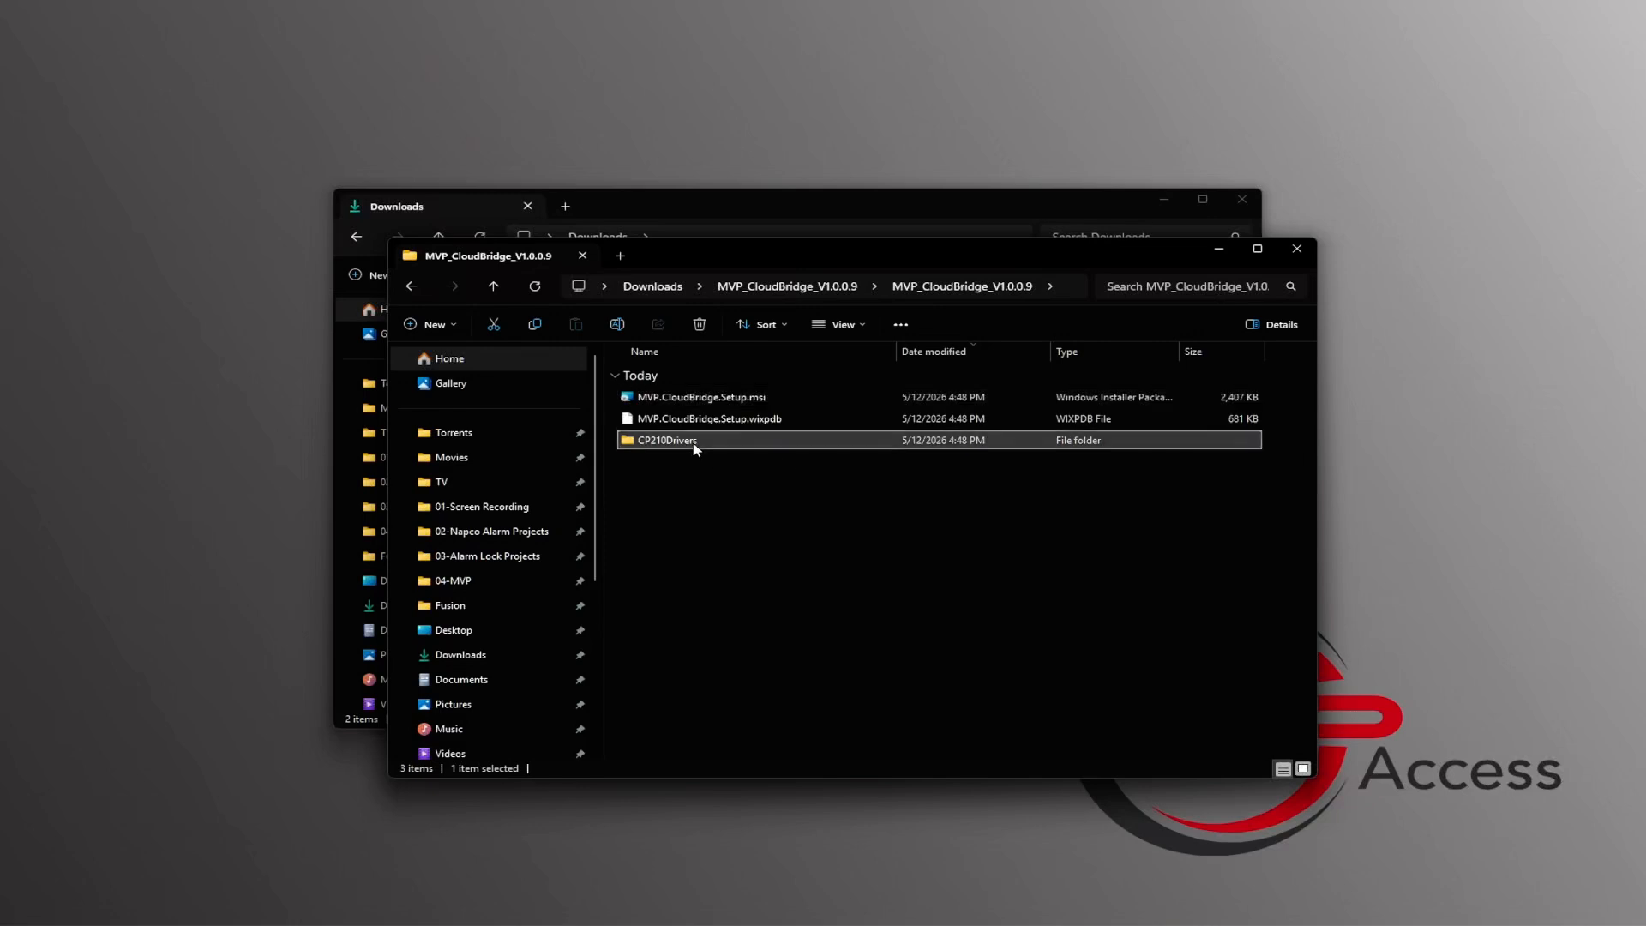
double_click(709, 443)
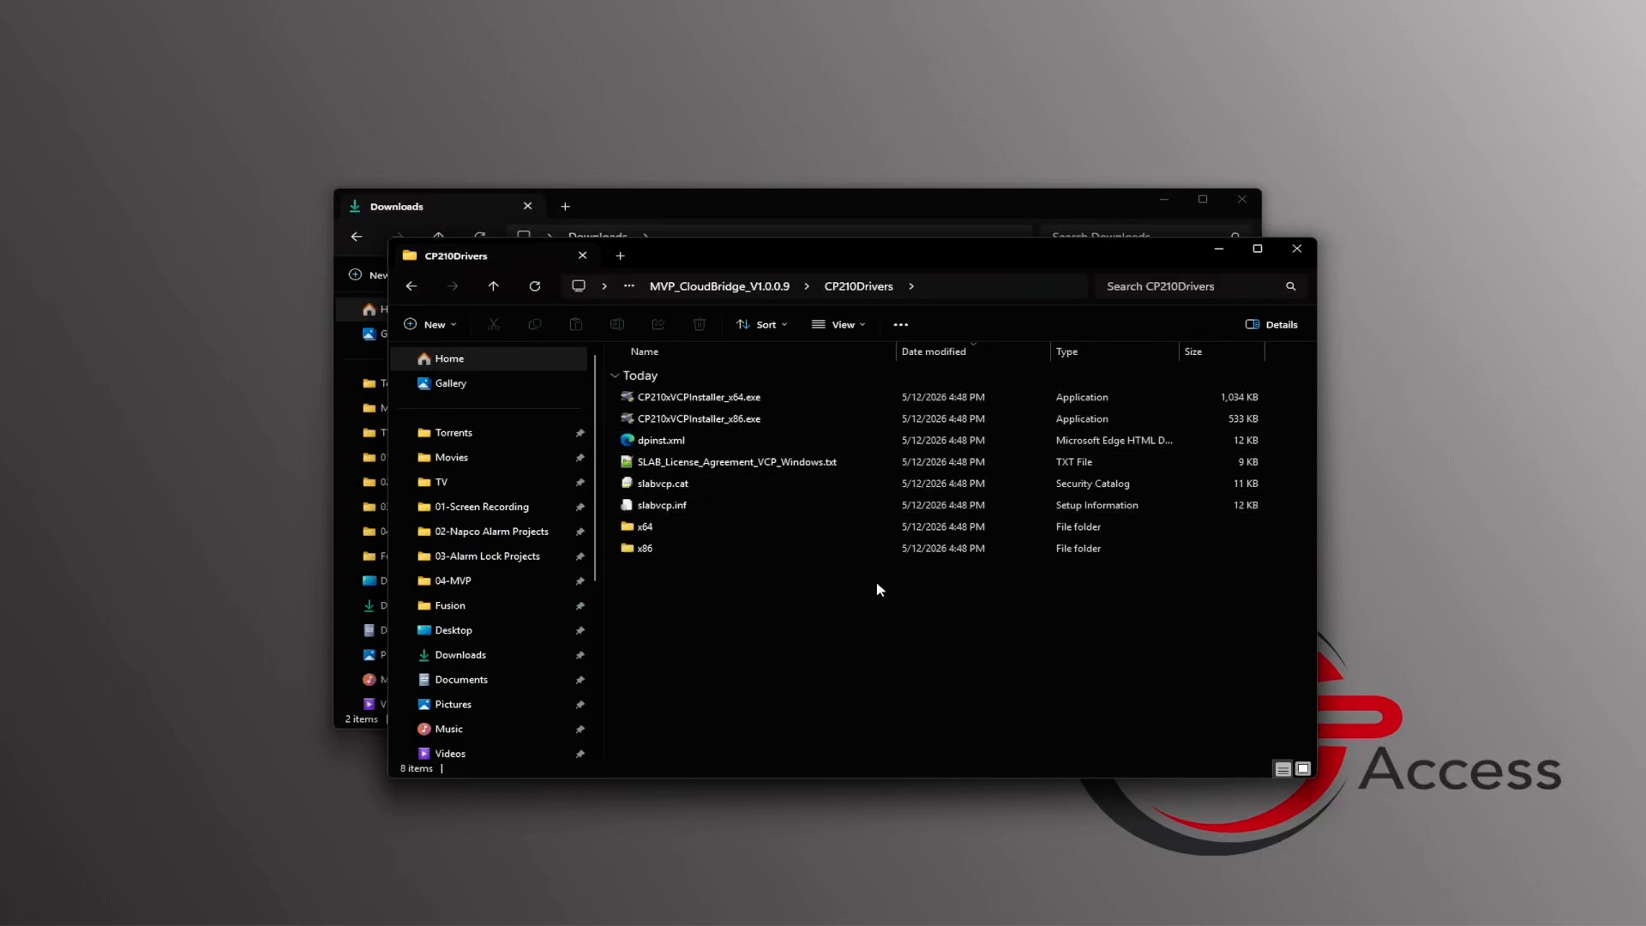
double_click(798, 407)
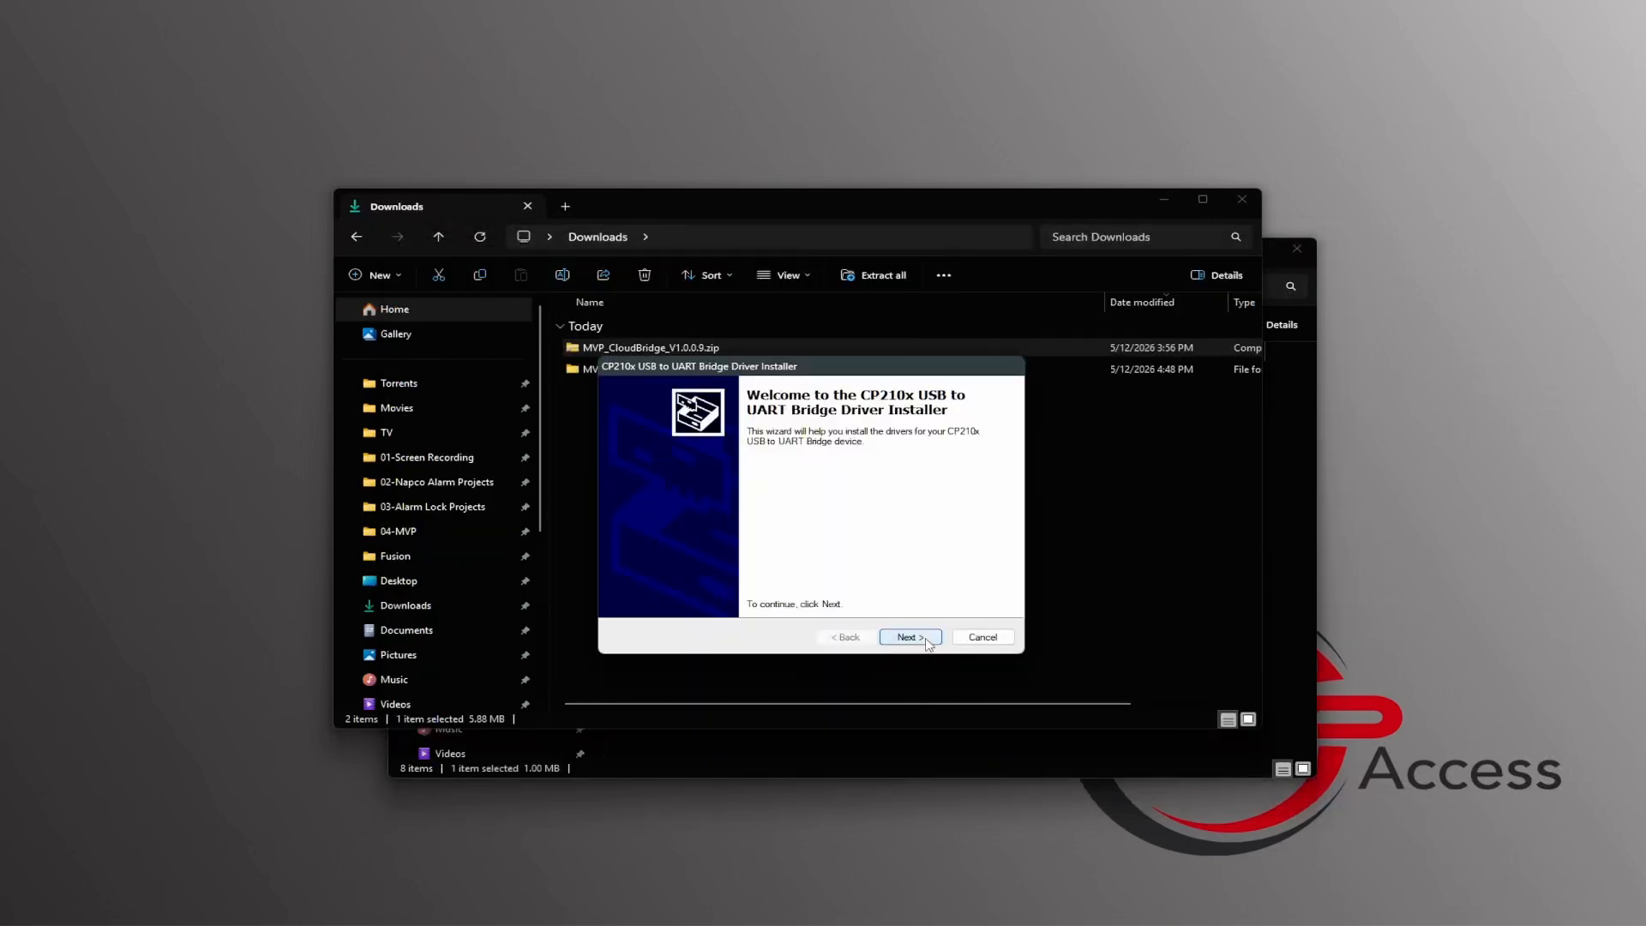
left_click(910, 637)
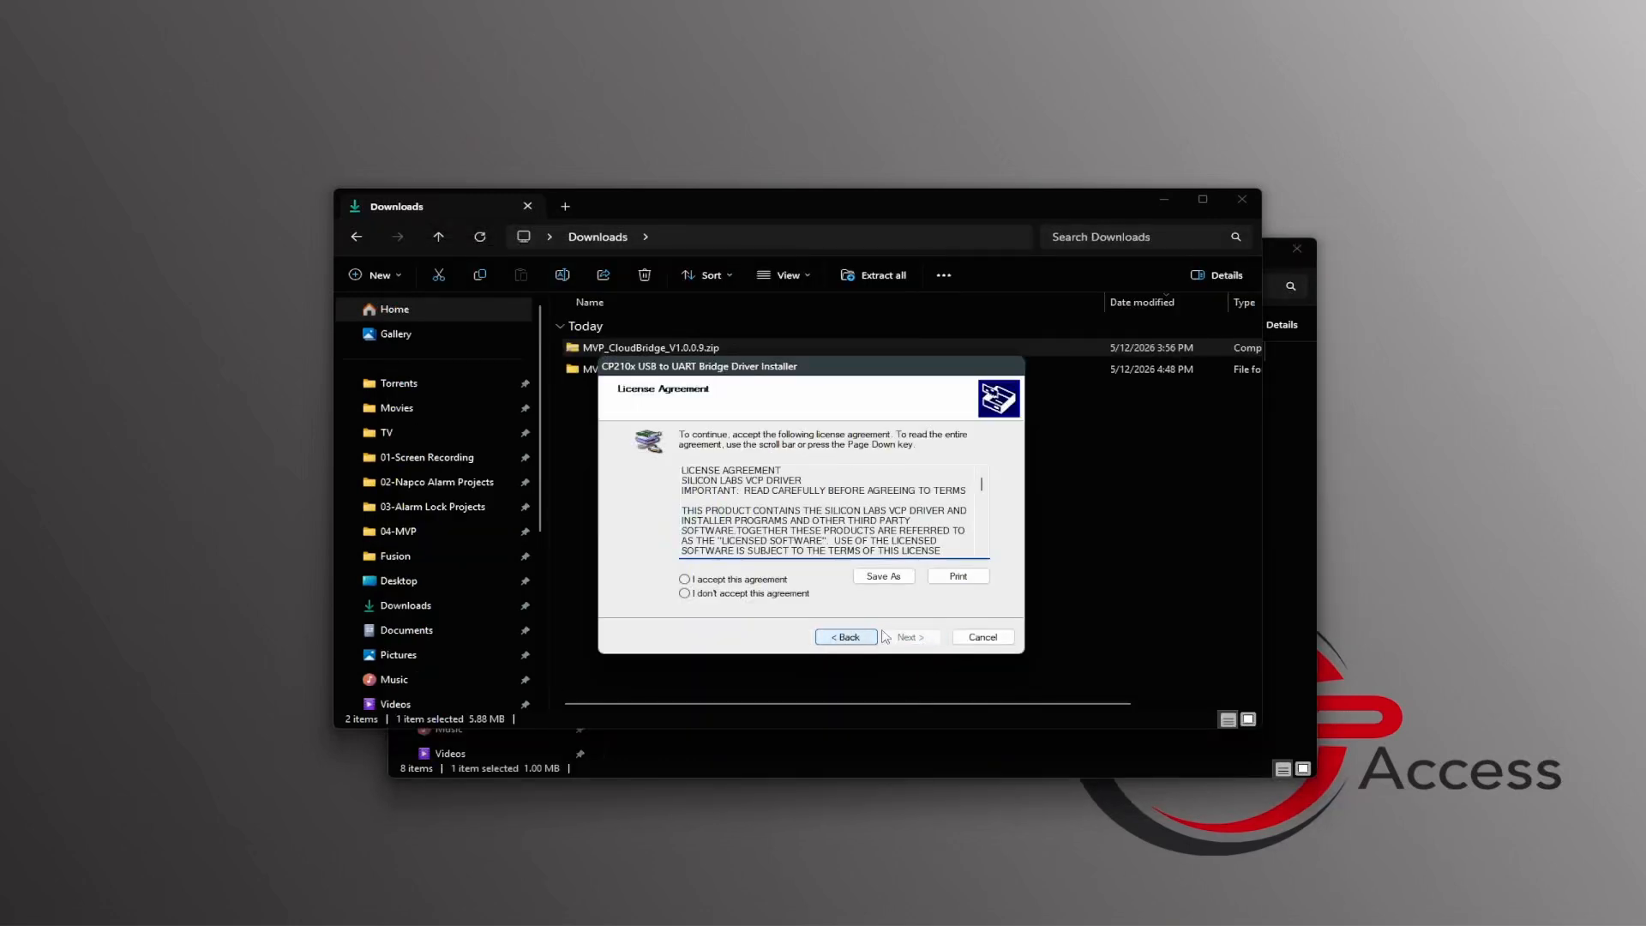
left_click(758, 582)
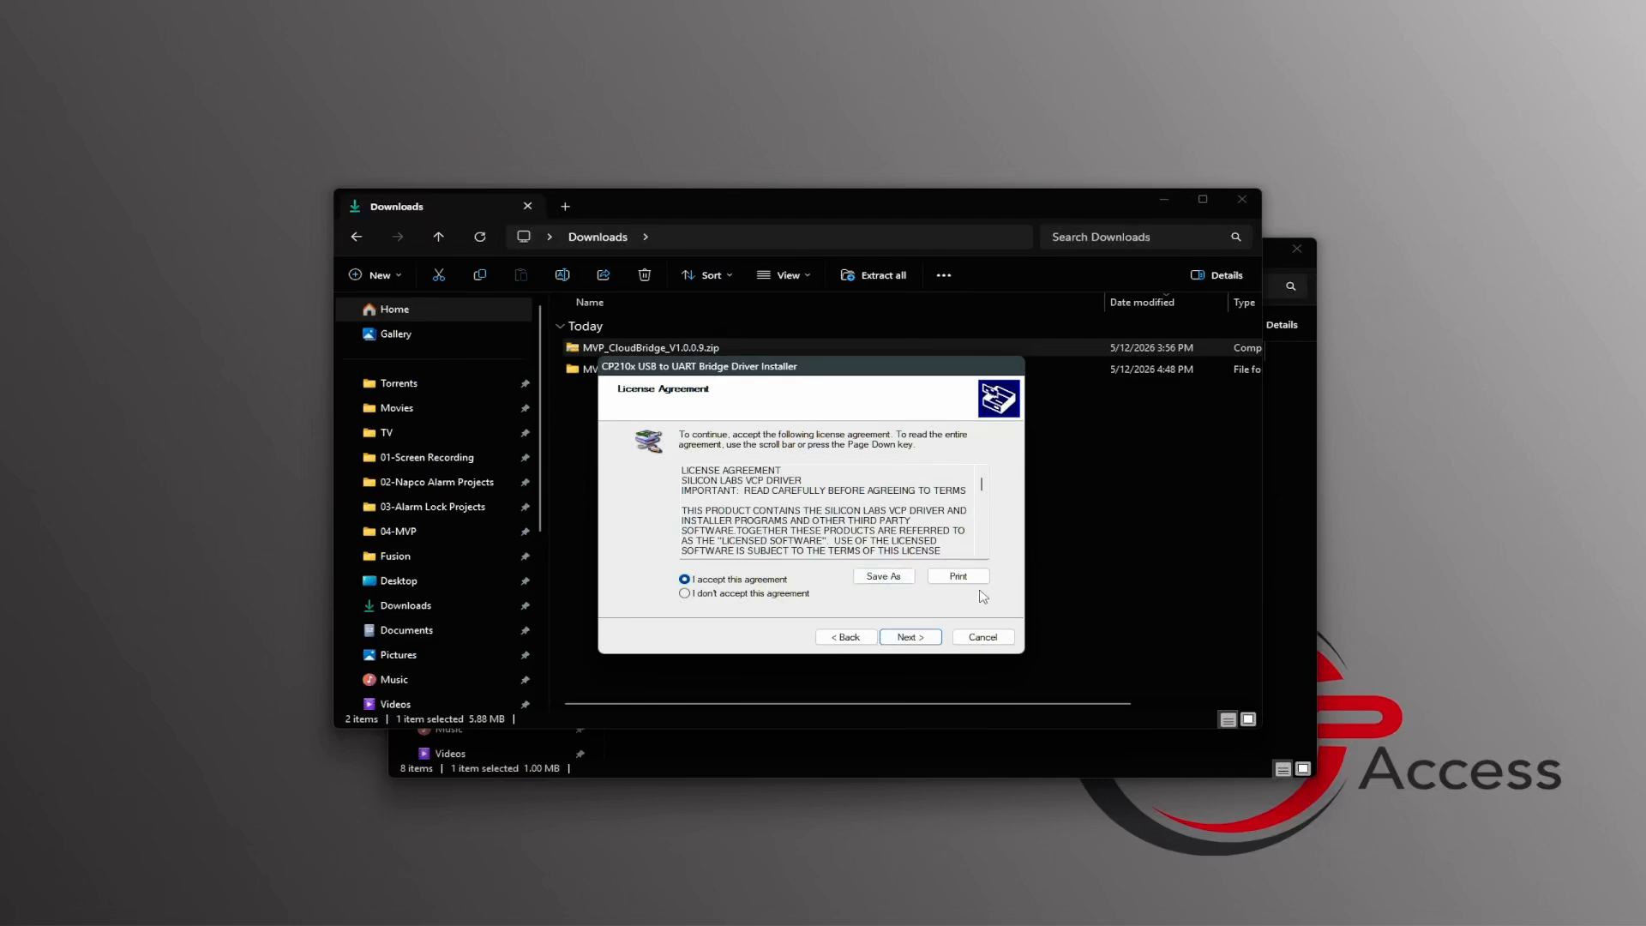
left_click(910, 637)
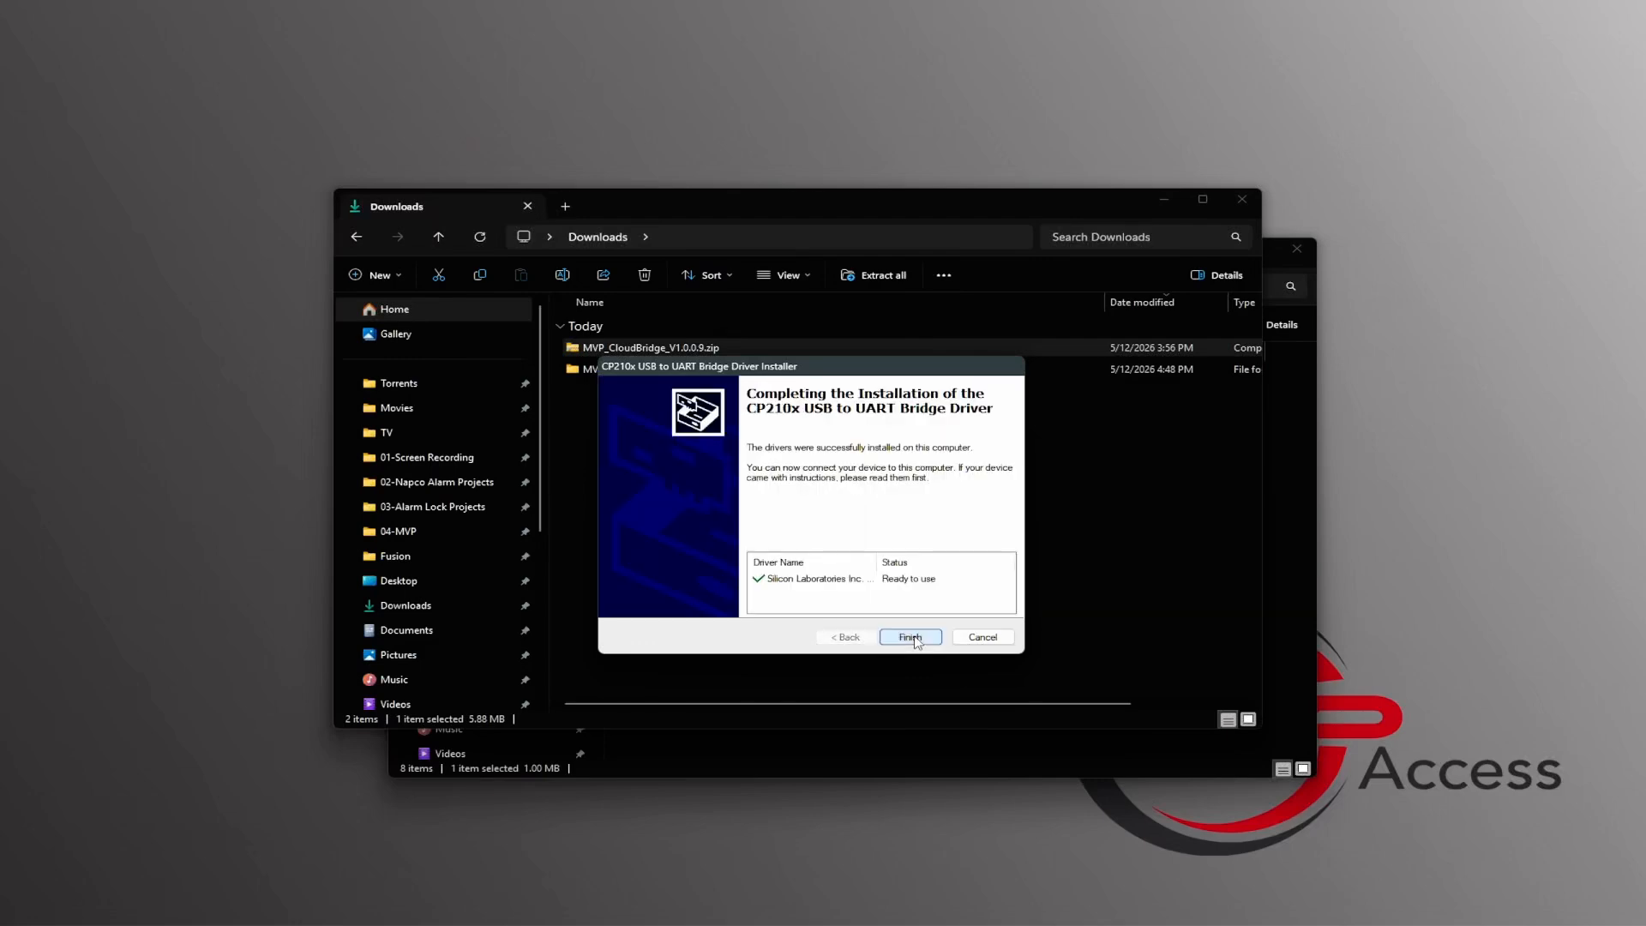
left_click(911, 637)
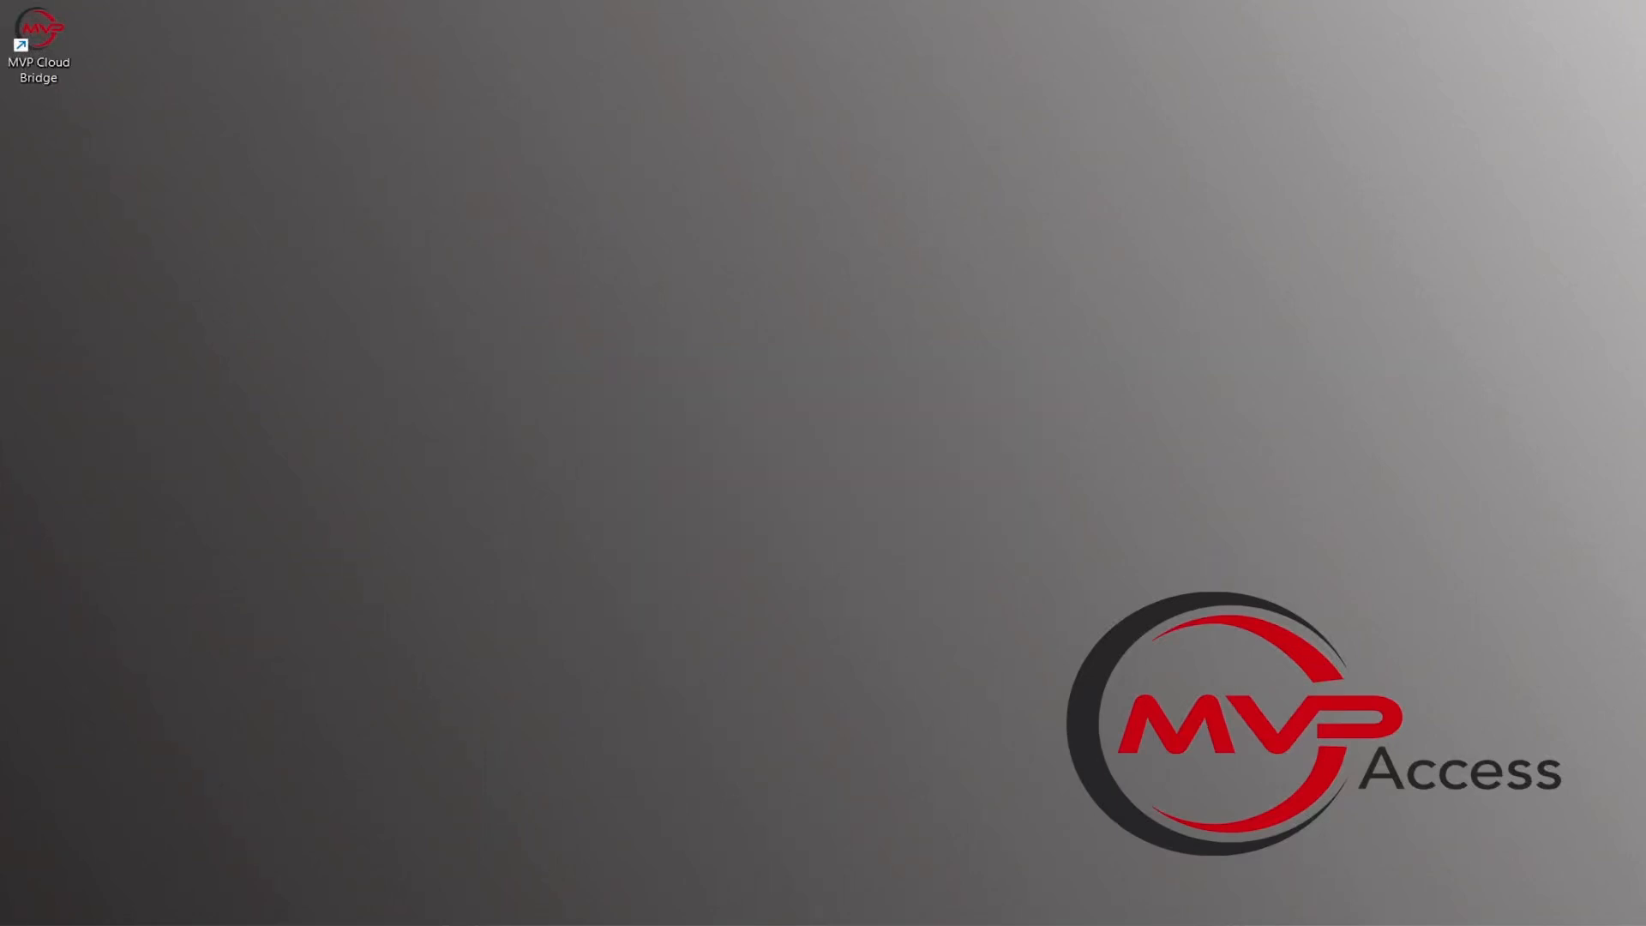
Step: Launch MVP Cloud Bridge from the desktop and set the Windows display scale to 100%
double_click(43, 43)
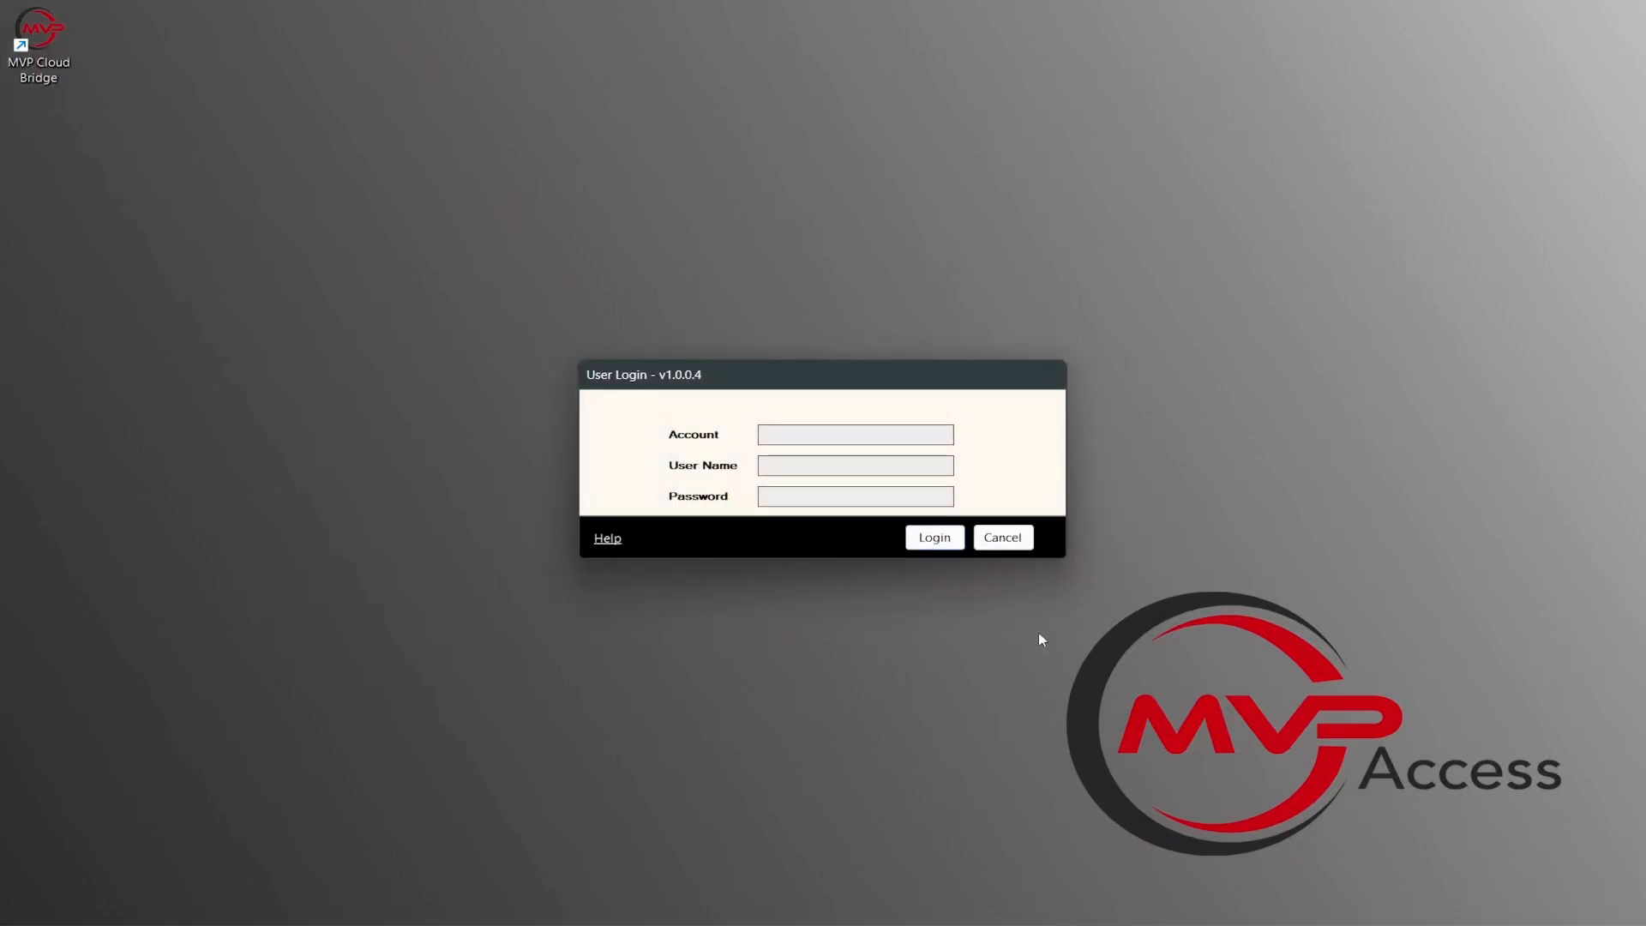
right_click(1086, 592)
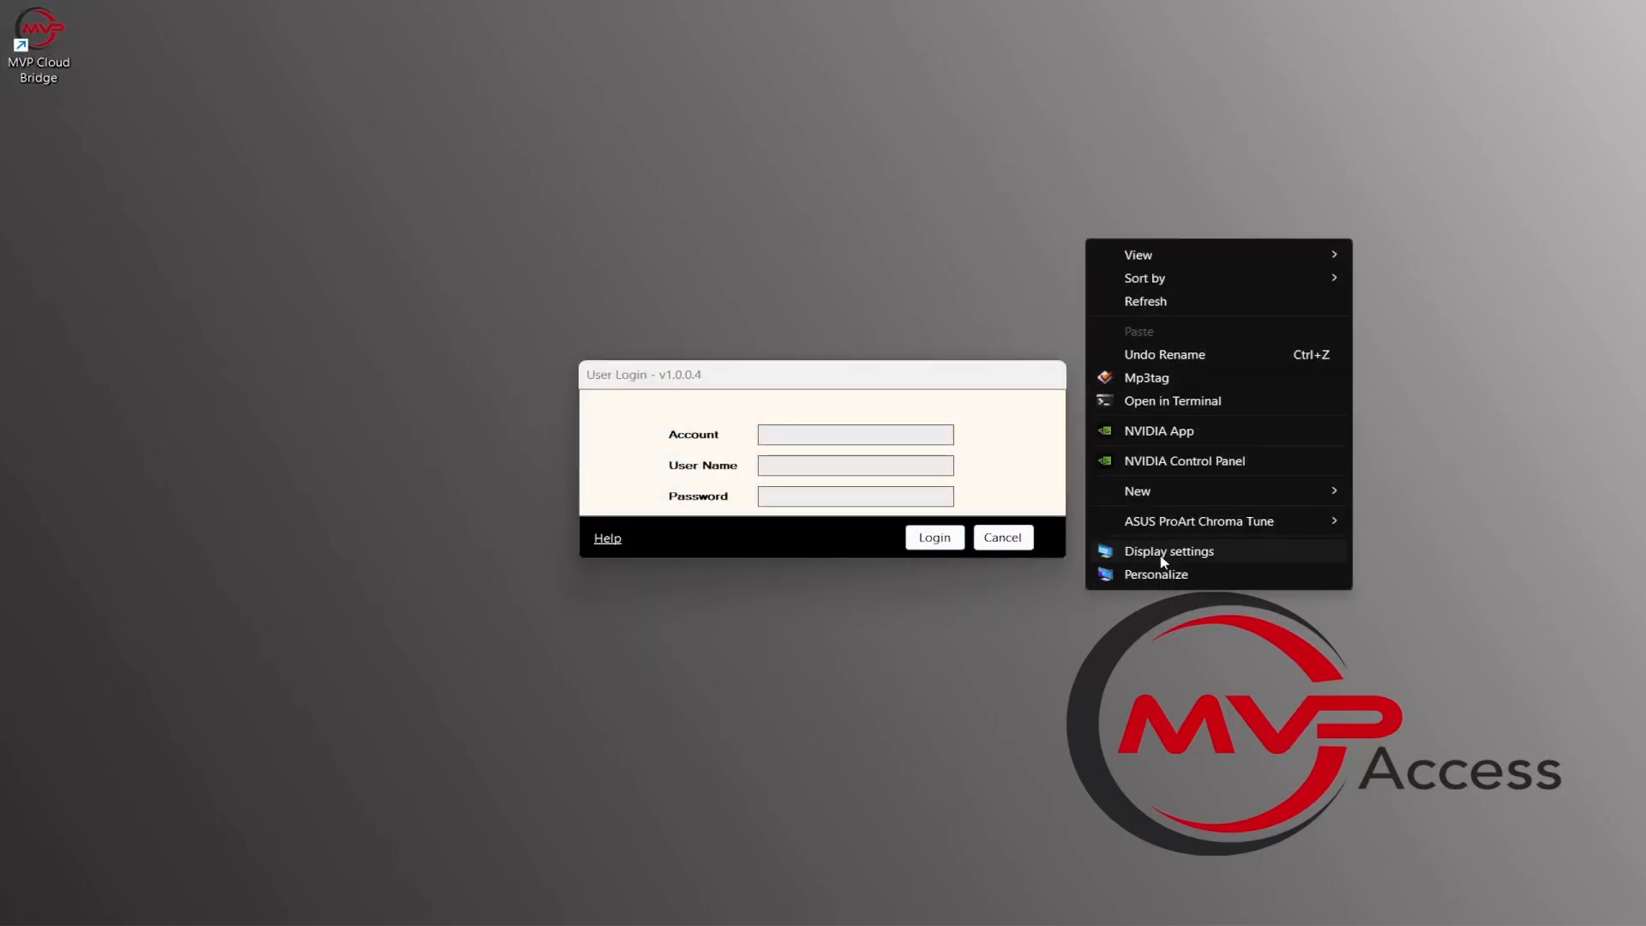
left_click(1115, 553)
left_click(1287, 627)
left_click(1290, 598)
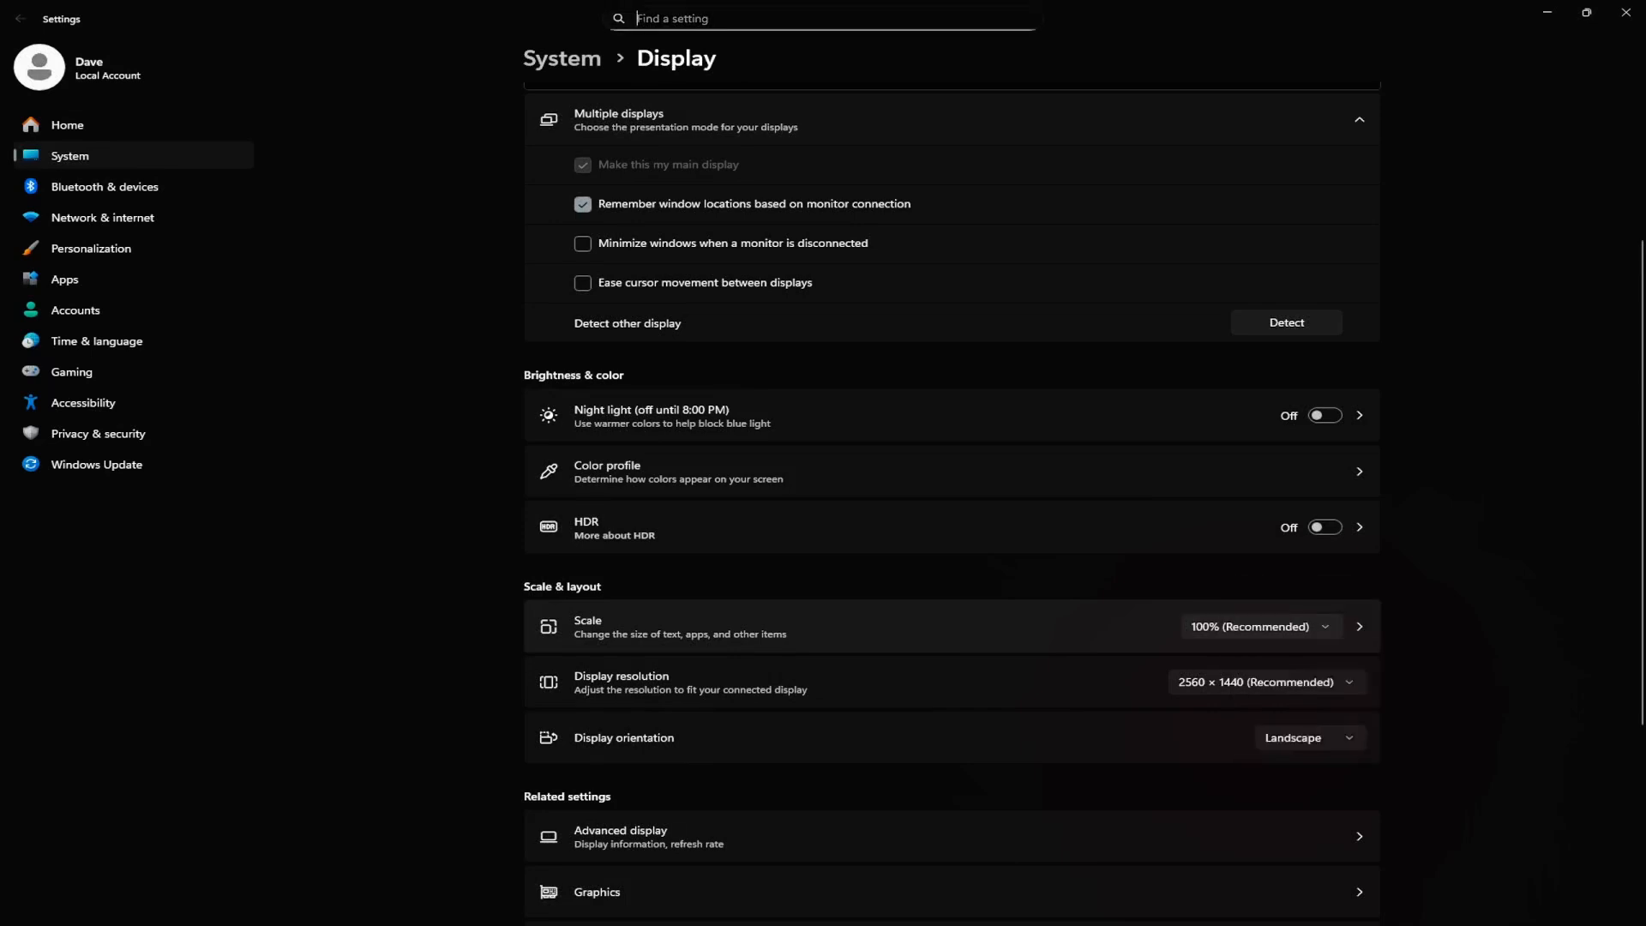
left_click(1626, 12)
Step: Relaunch MVP Cloud Bridge and save its API setup with the account, user name, API key, client ID and client secret filled in
double_click(30, 34)
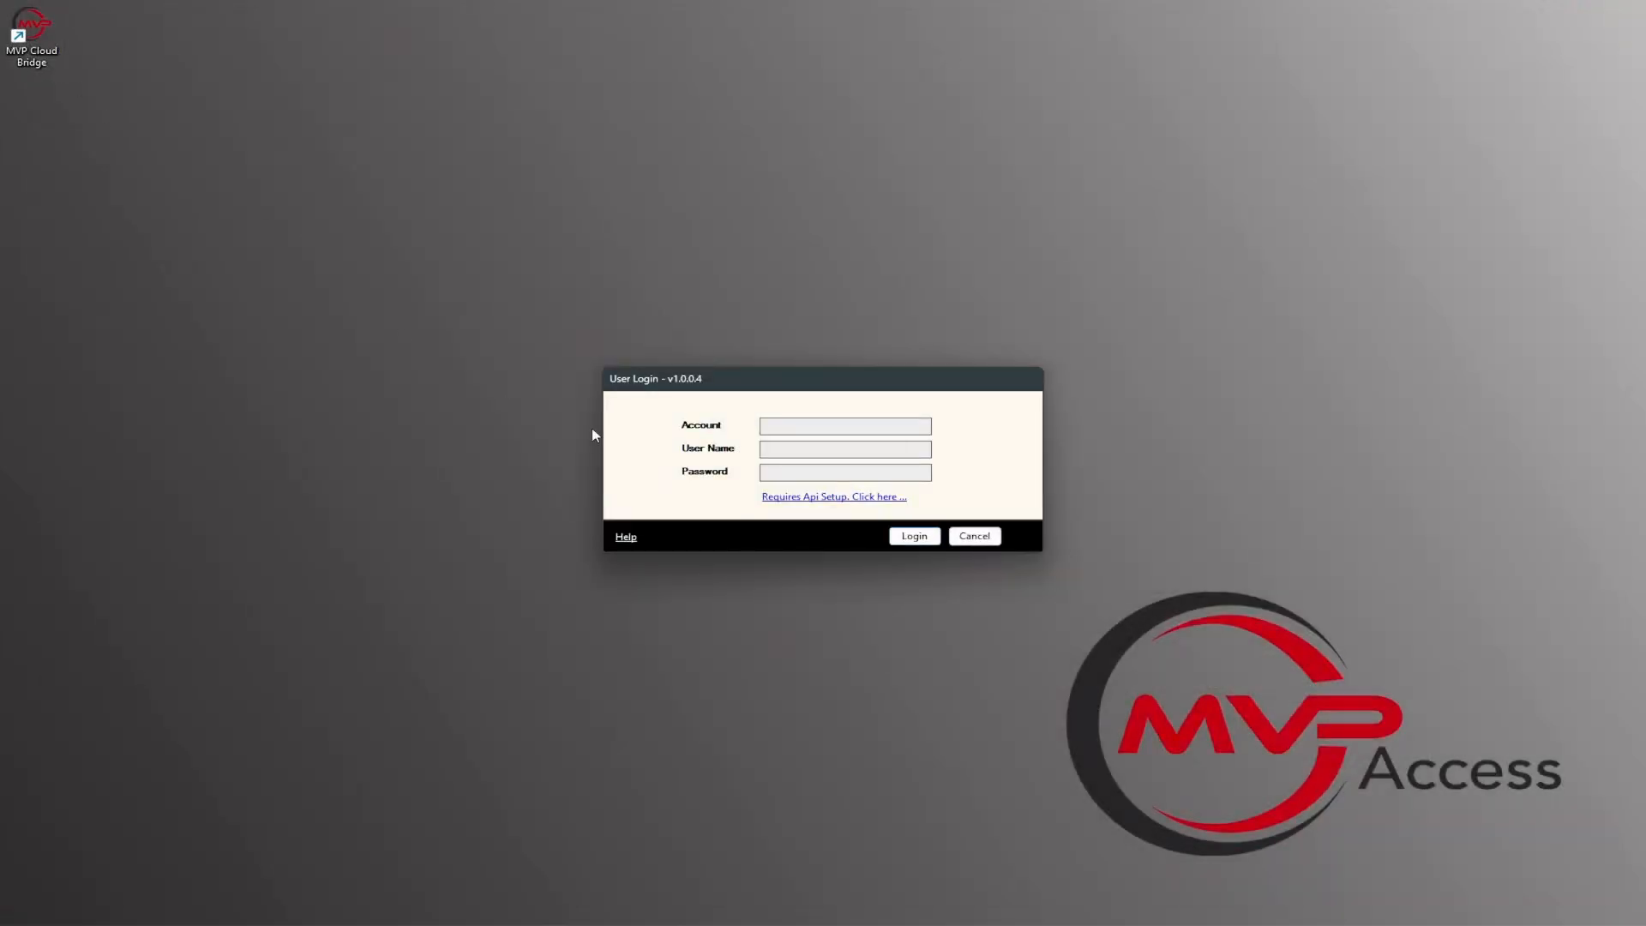
left_click(822, 500)
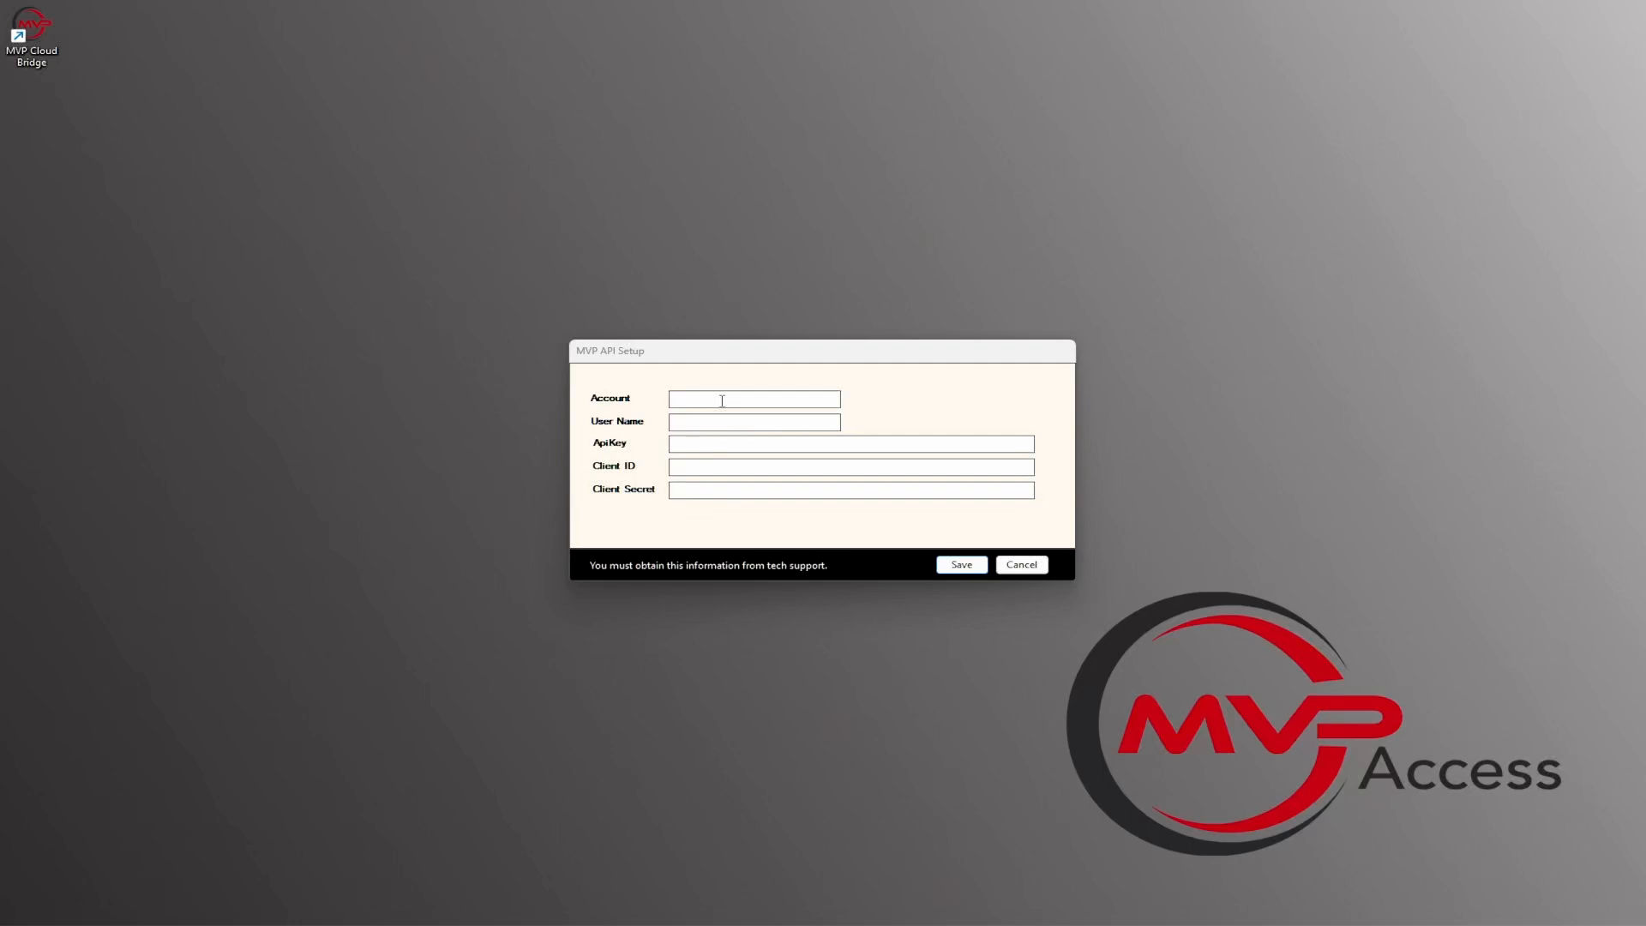
left_click(982, 566)
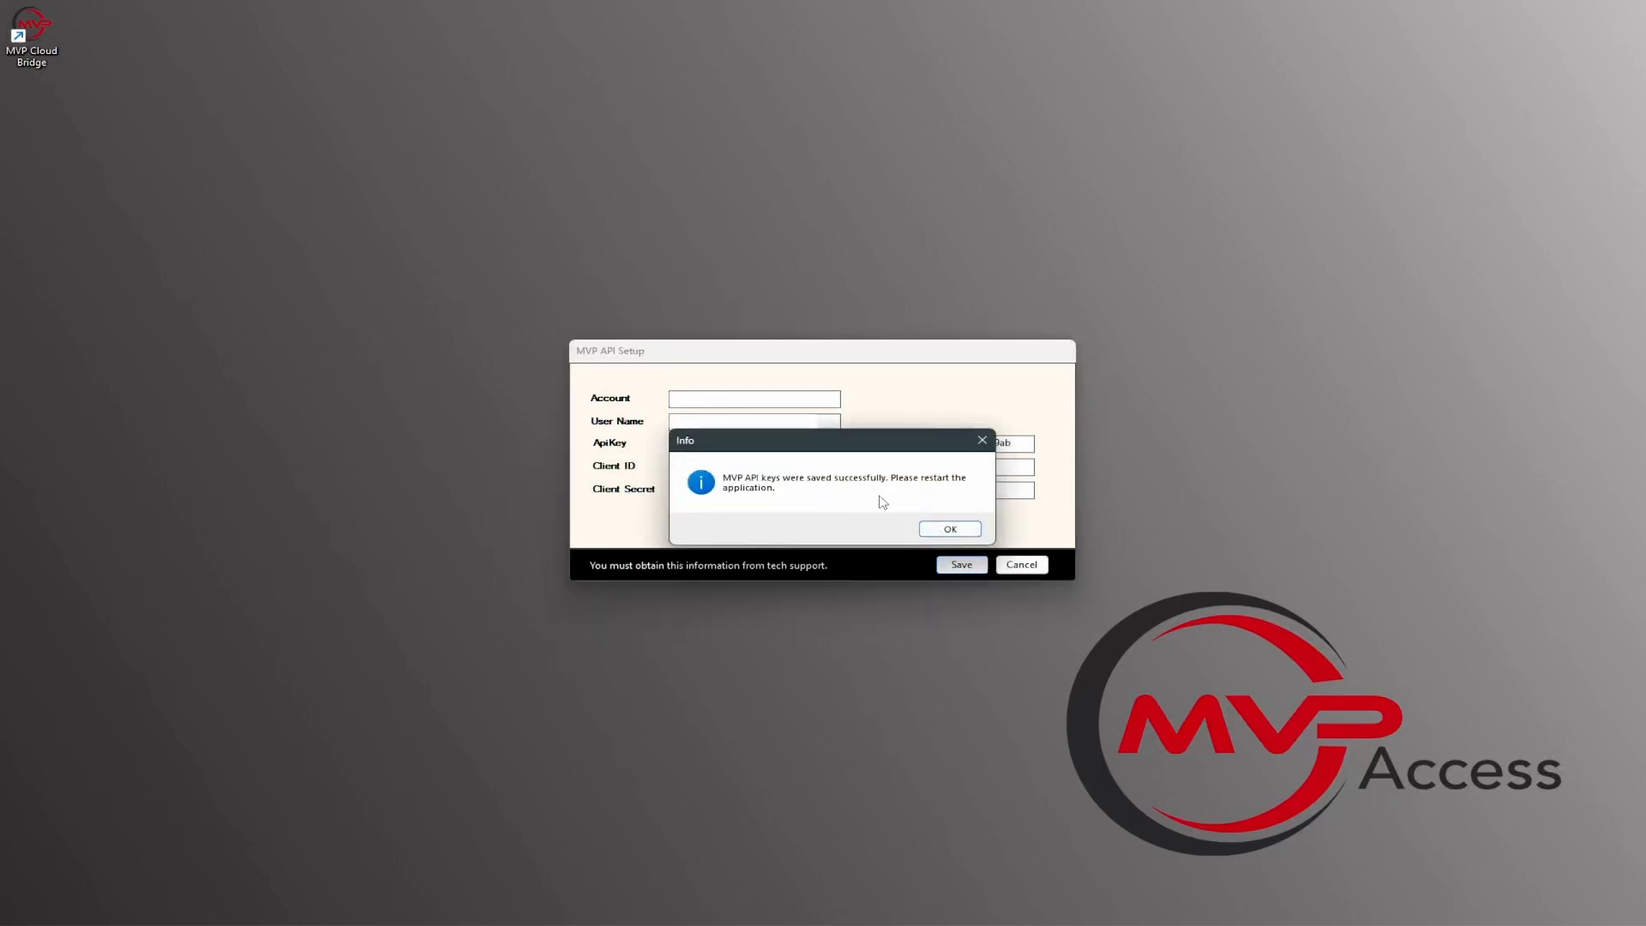
left_click(950, 528)
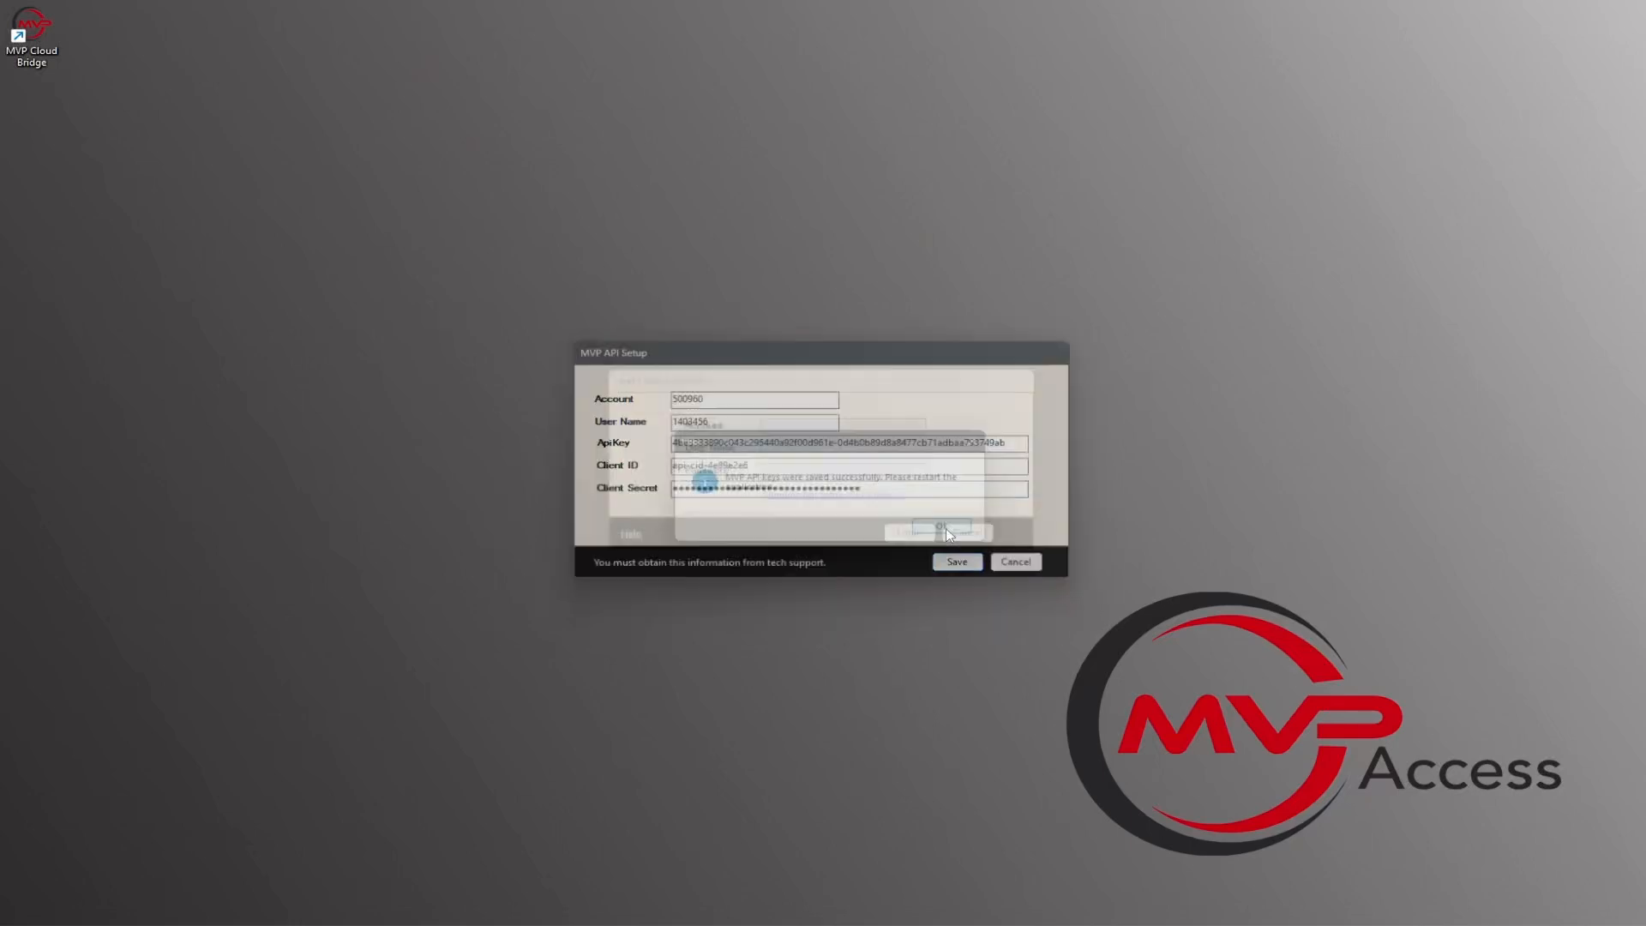
Step: Relaunch MVP Cloud Bridge and log in with the account, user name and password
double_click(32, 34)
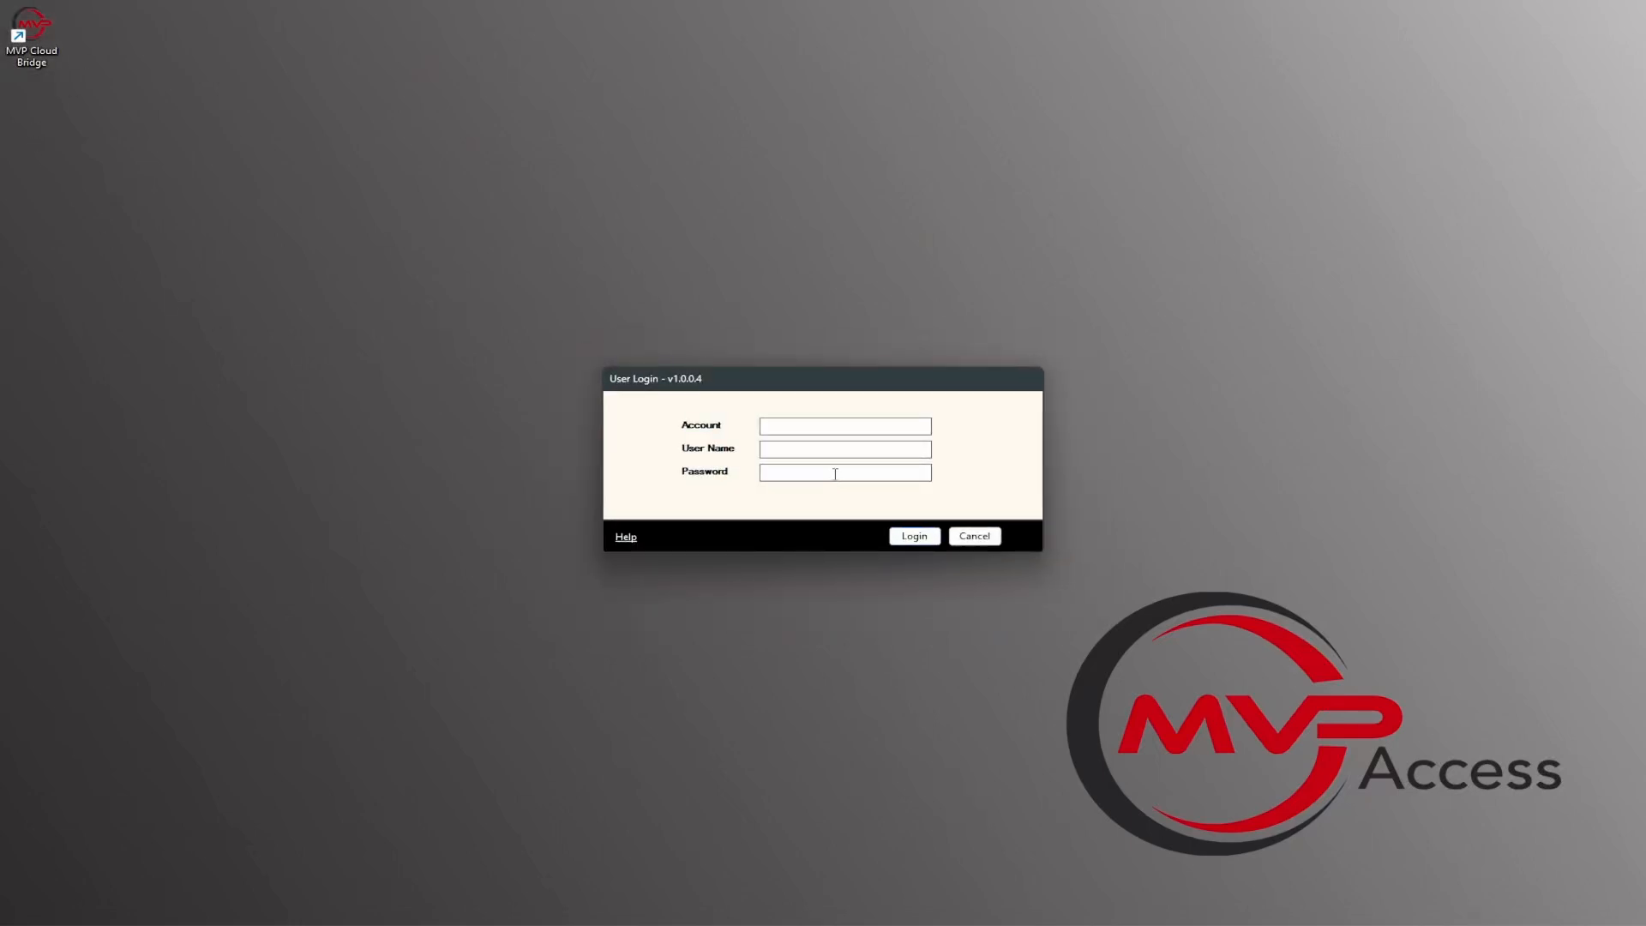
type("•••••••••")
key("Return")
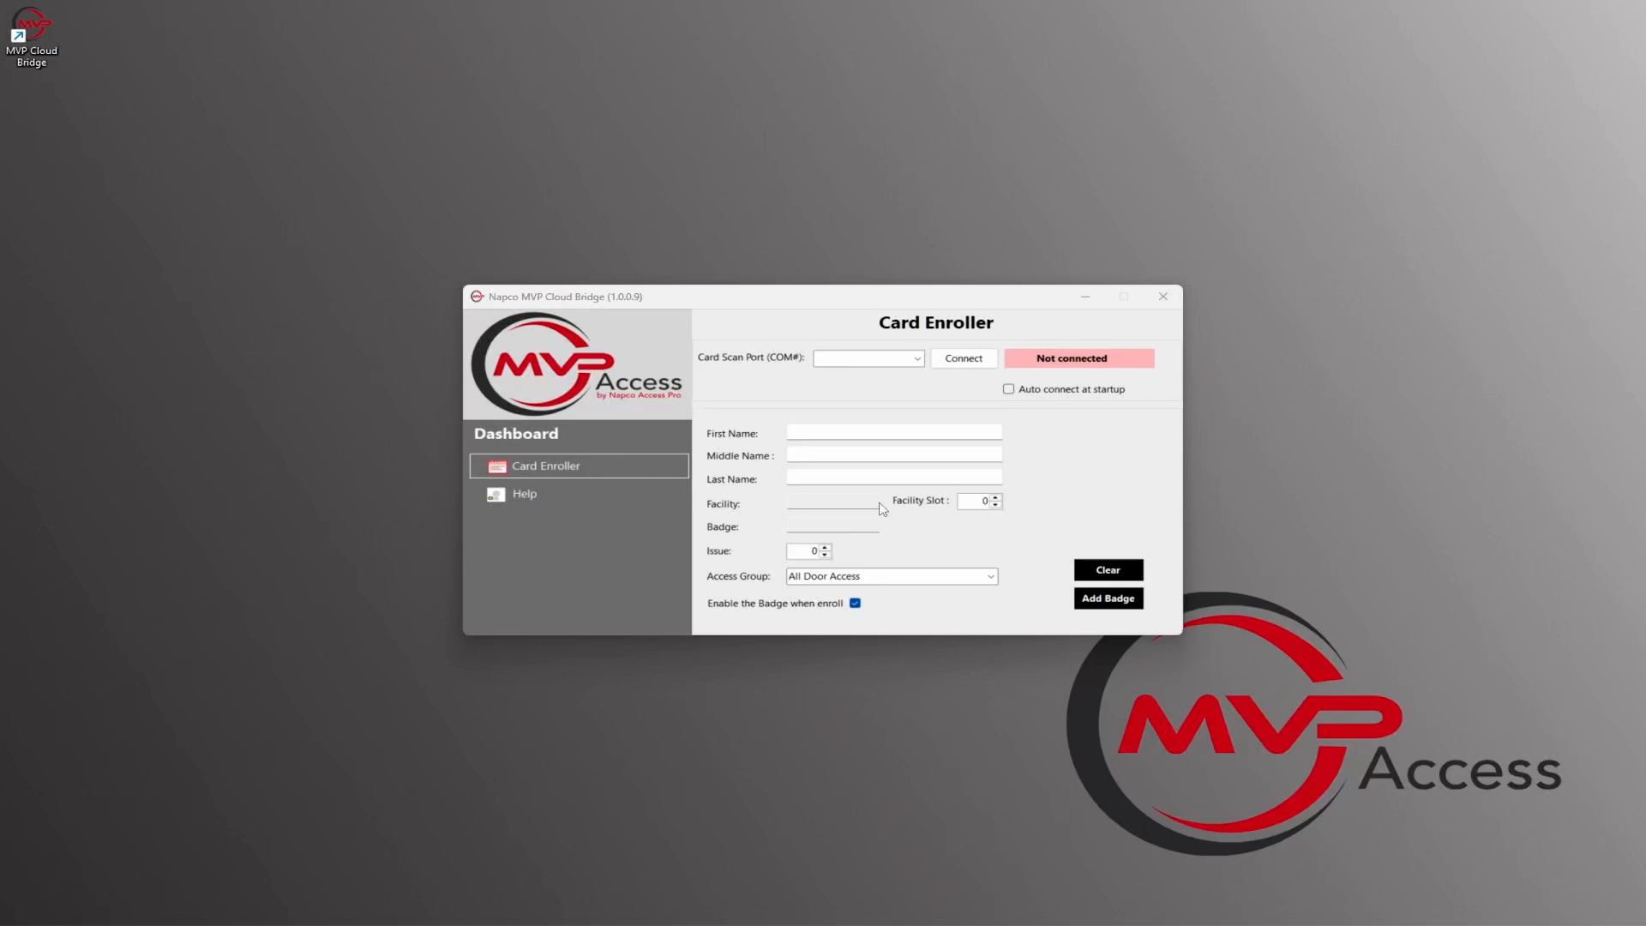
Step: Connect the Card Enroller to card scan port COM4 and enable auto connect at startup
left_click(917, 359)
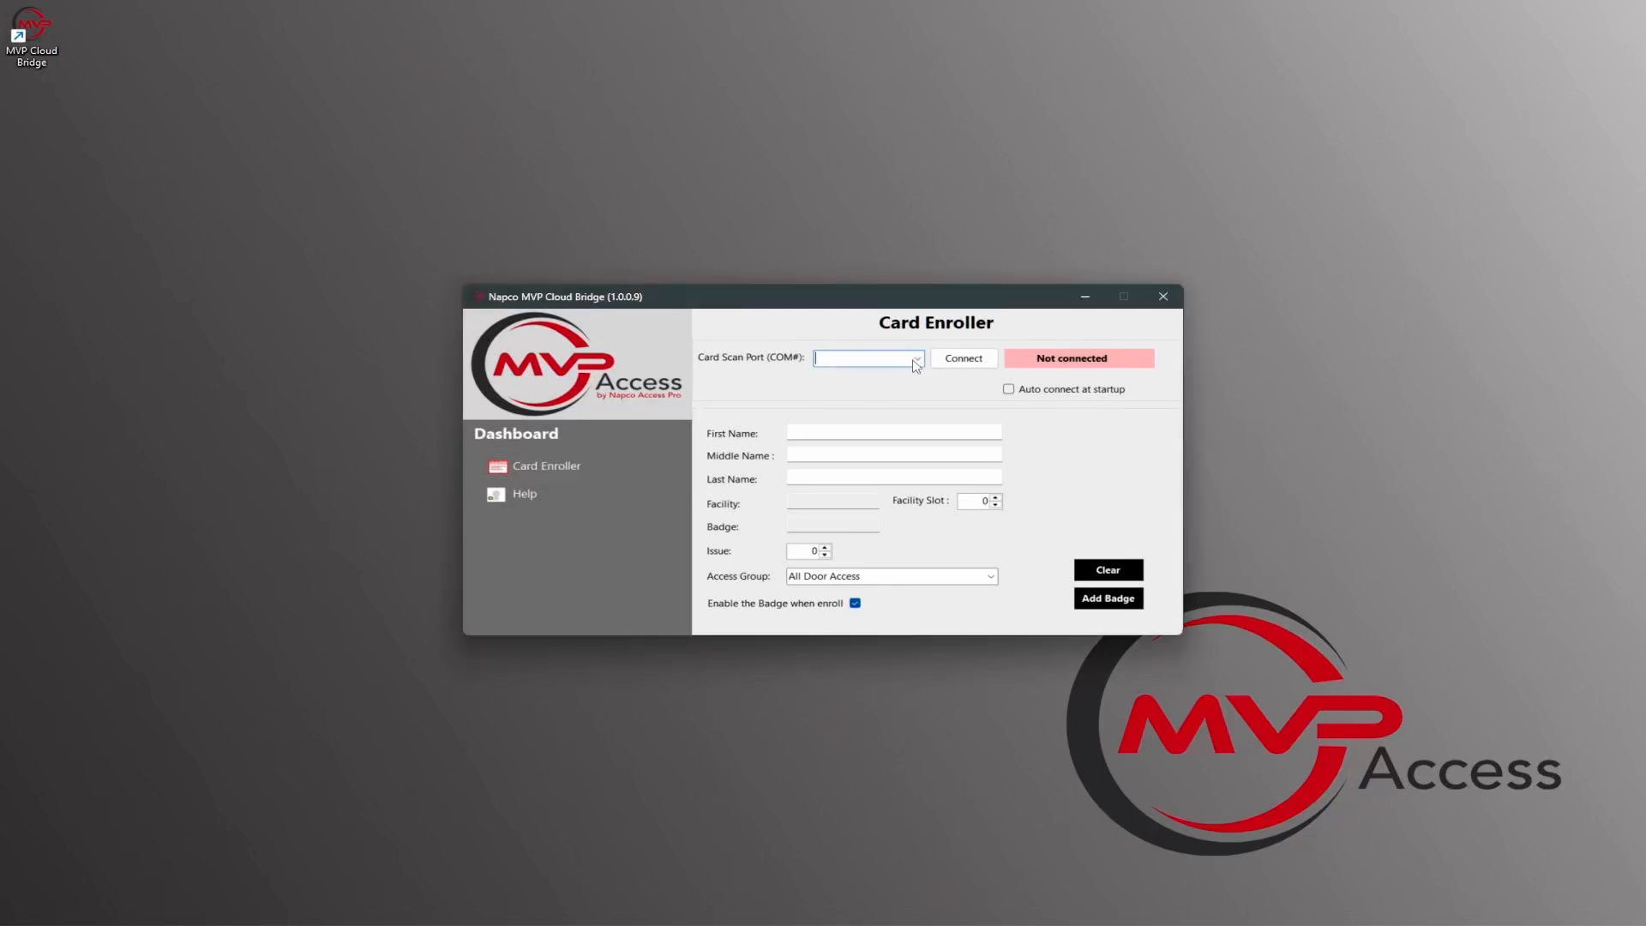
left_click(903, 375)
left_click(965, 364)
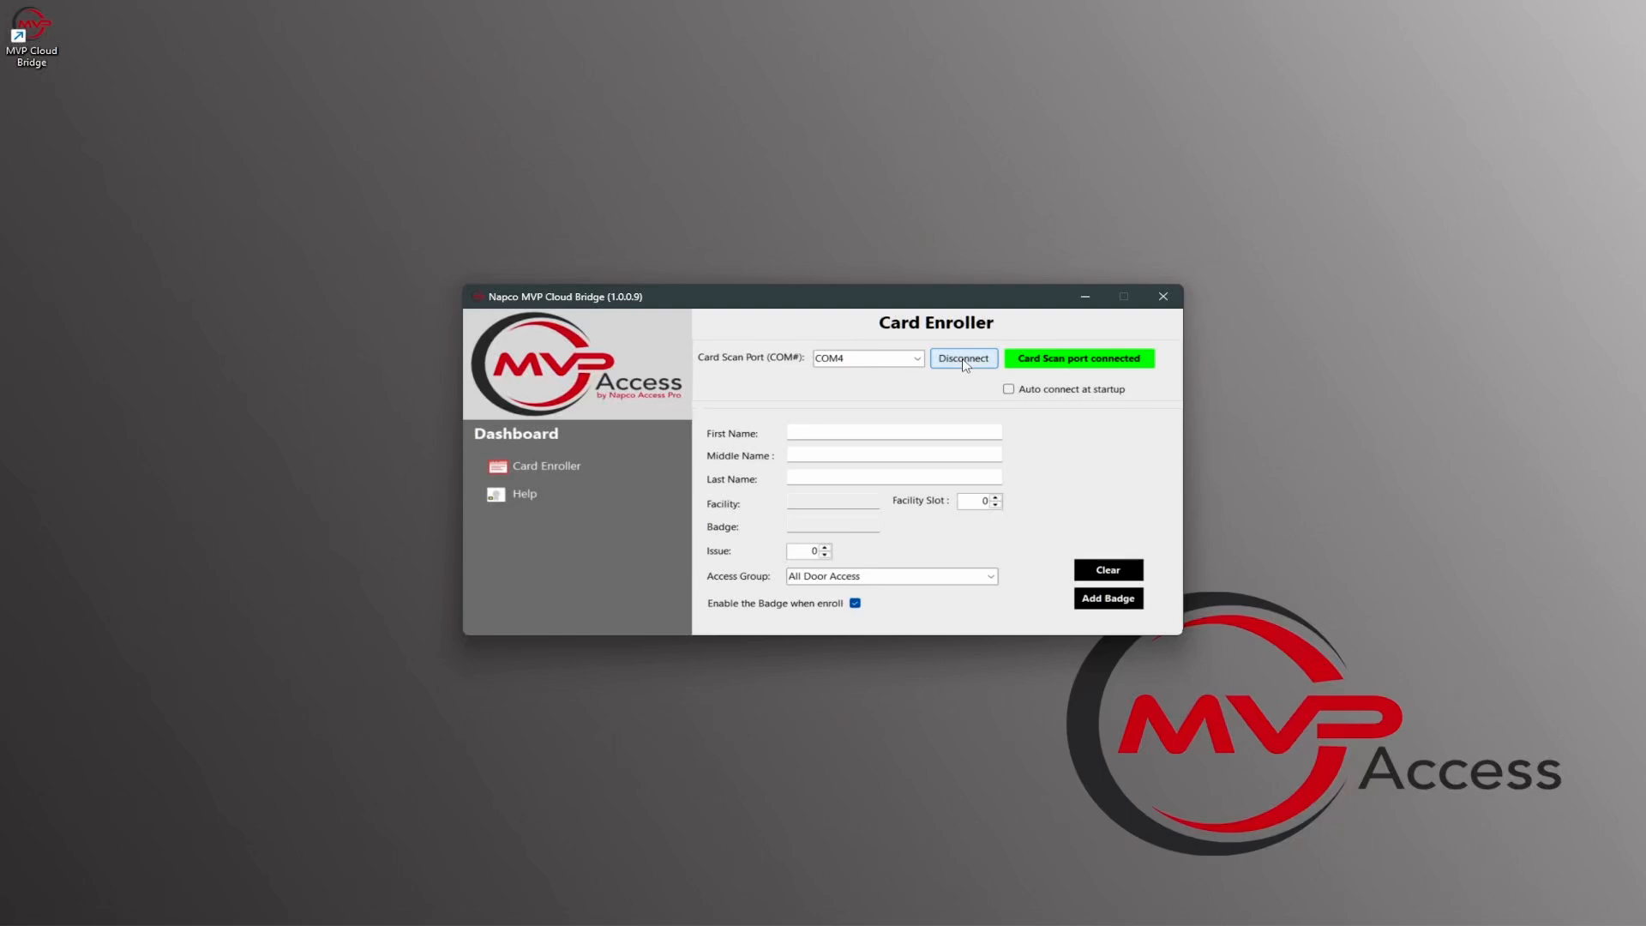
left_click(917, 358)
left_click(916, 375)
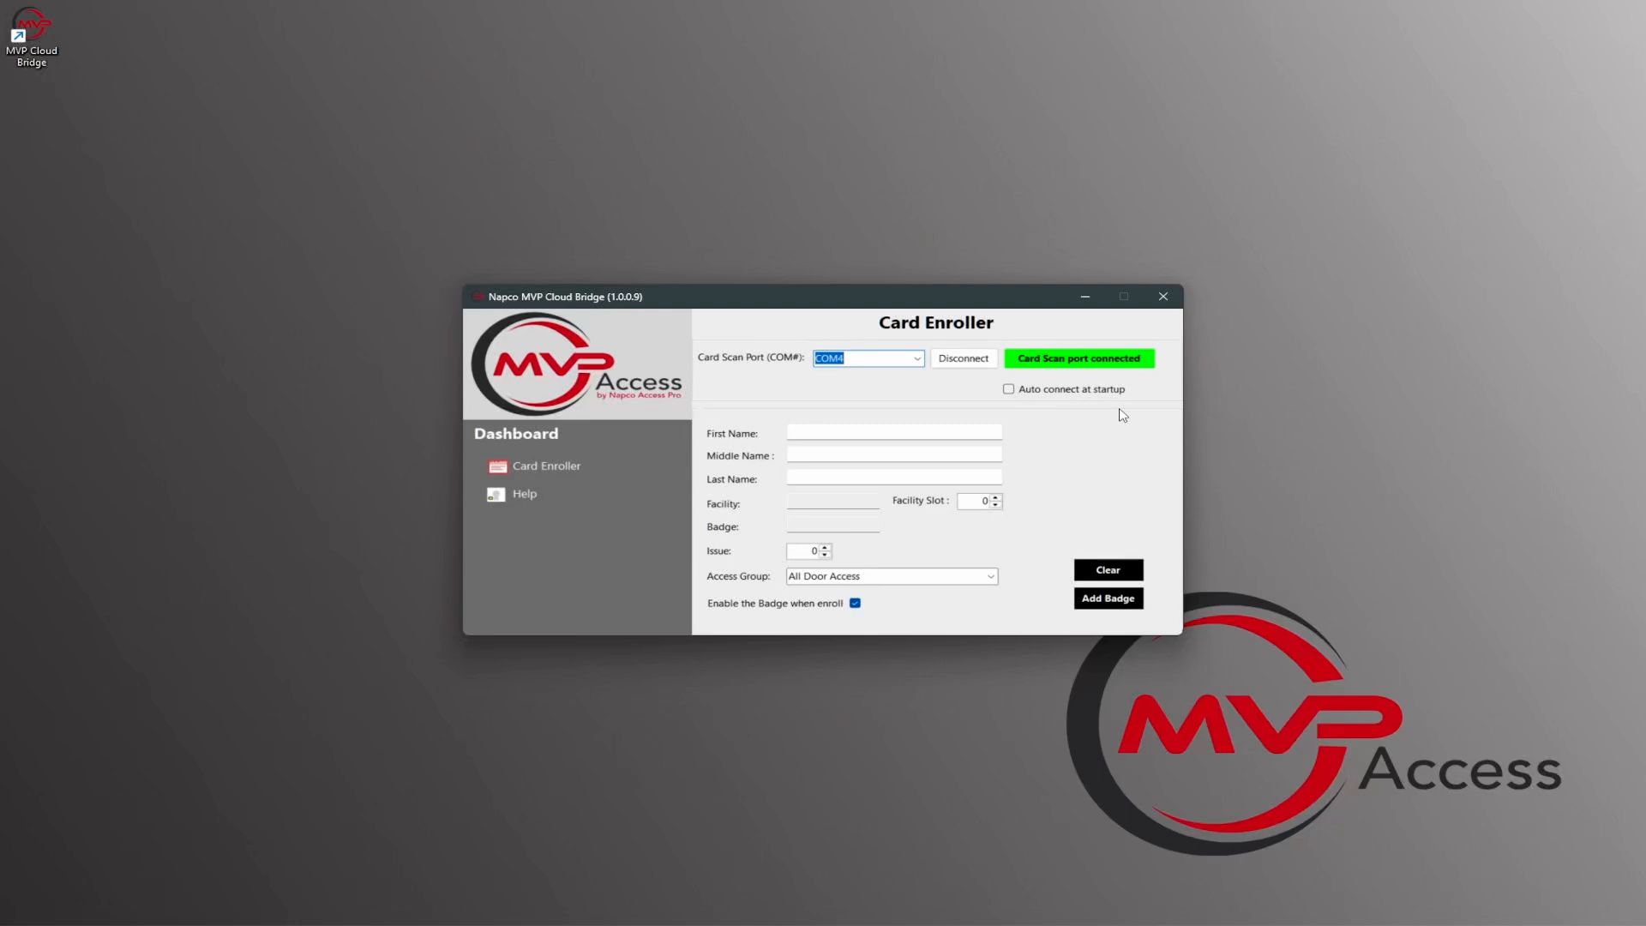
left_click(1009, 389)
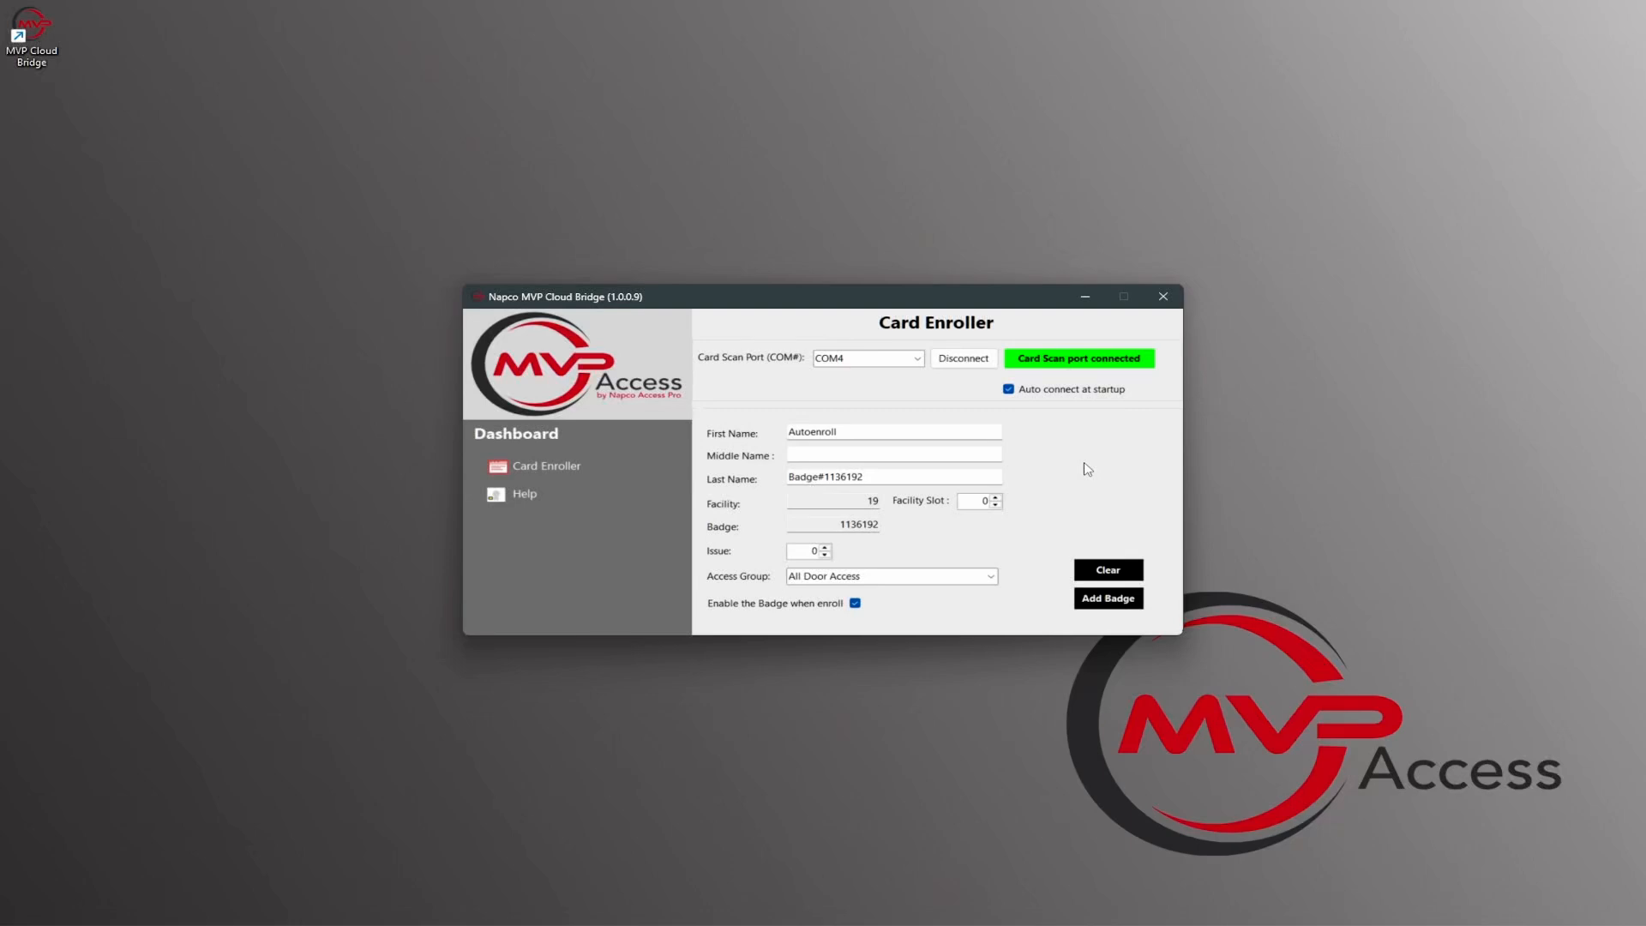
Step: Assign the scanned badge to the NA2 Only access group and add it to the system
left_click(992, 577)
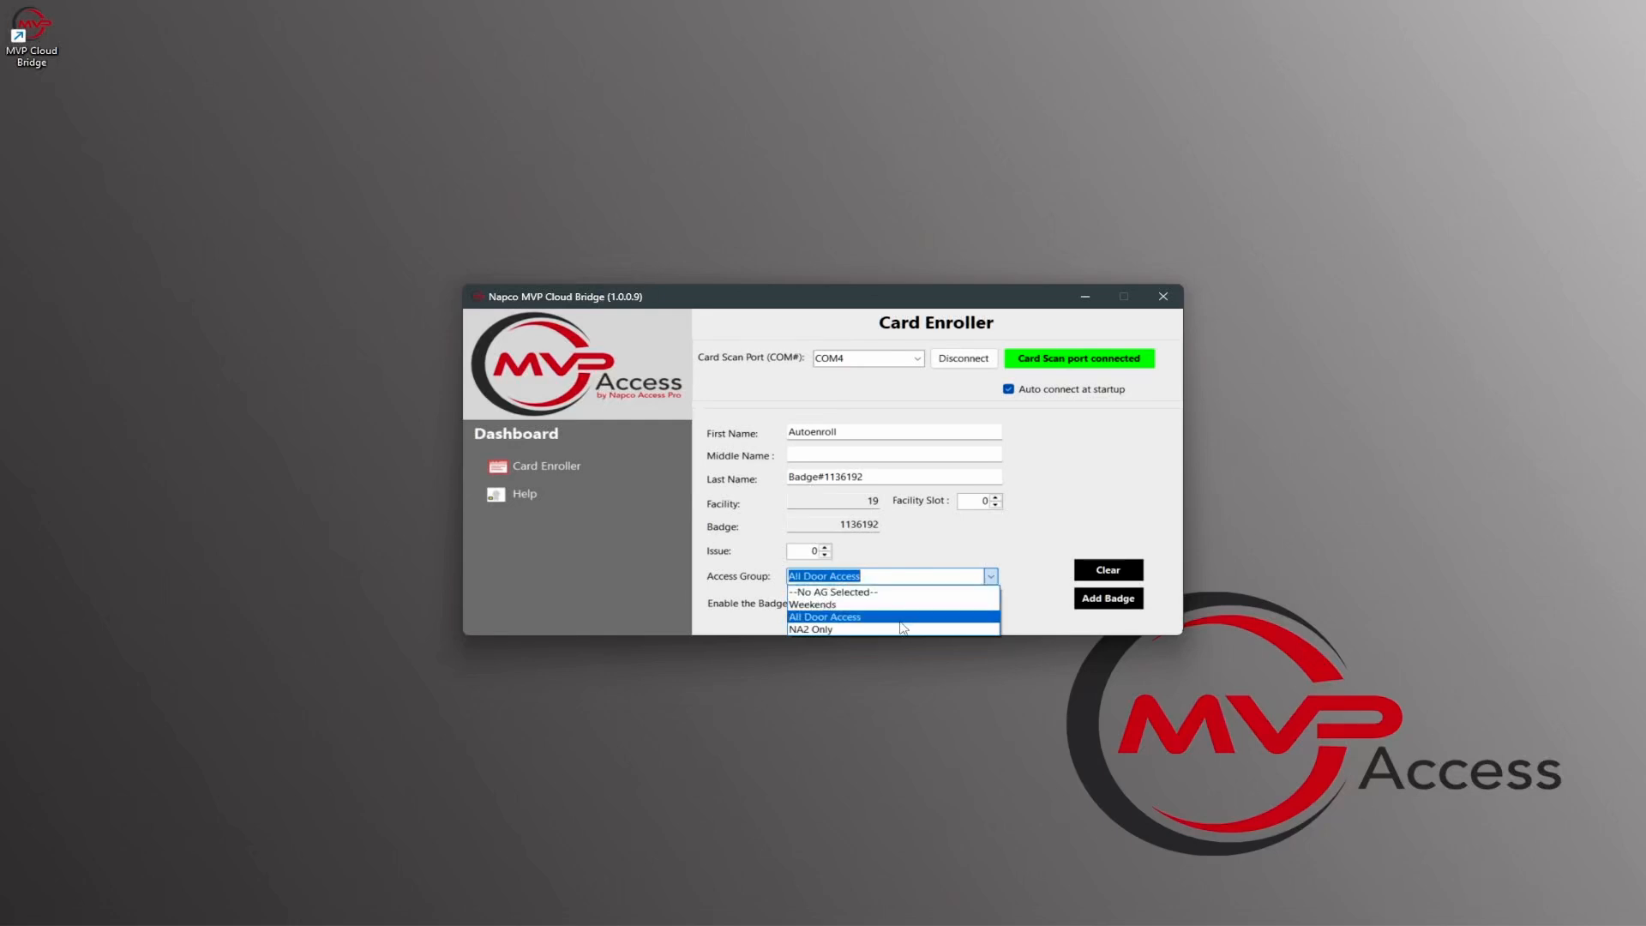
left_click(898, 631)
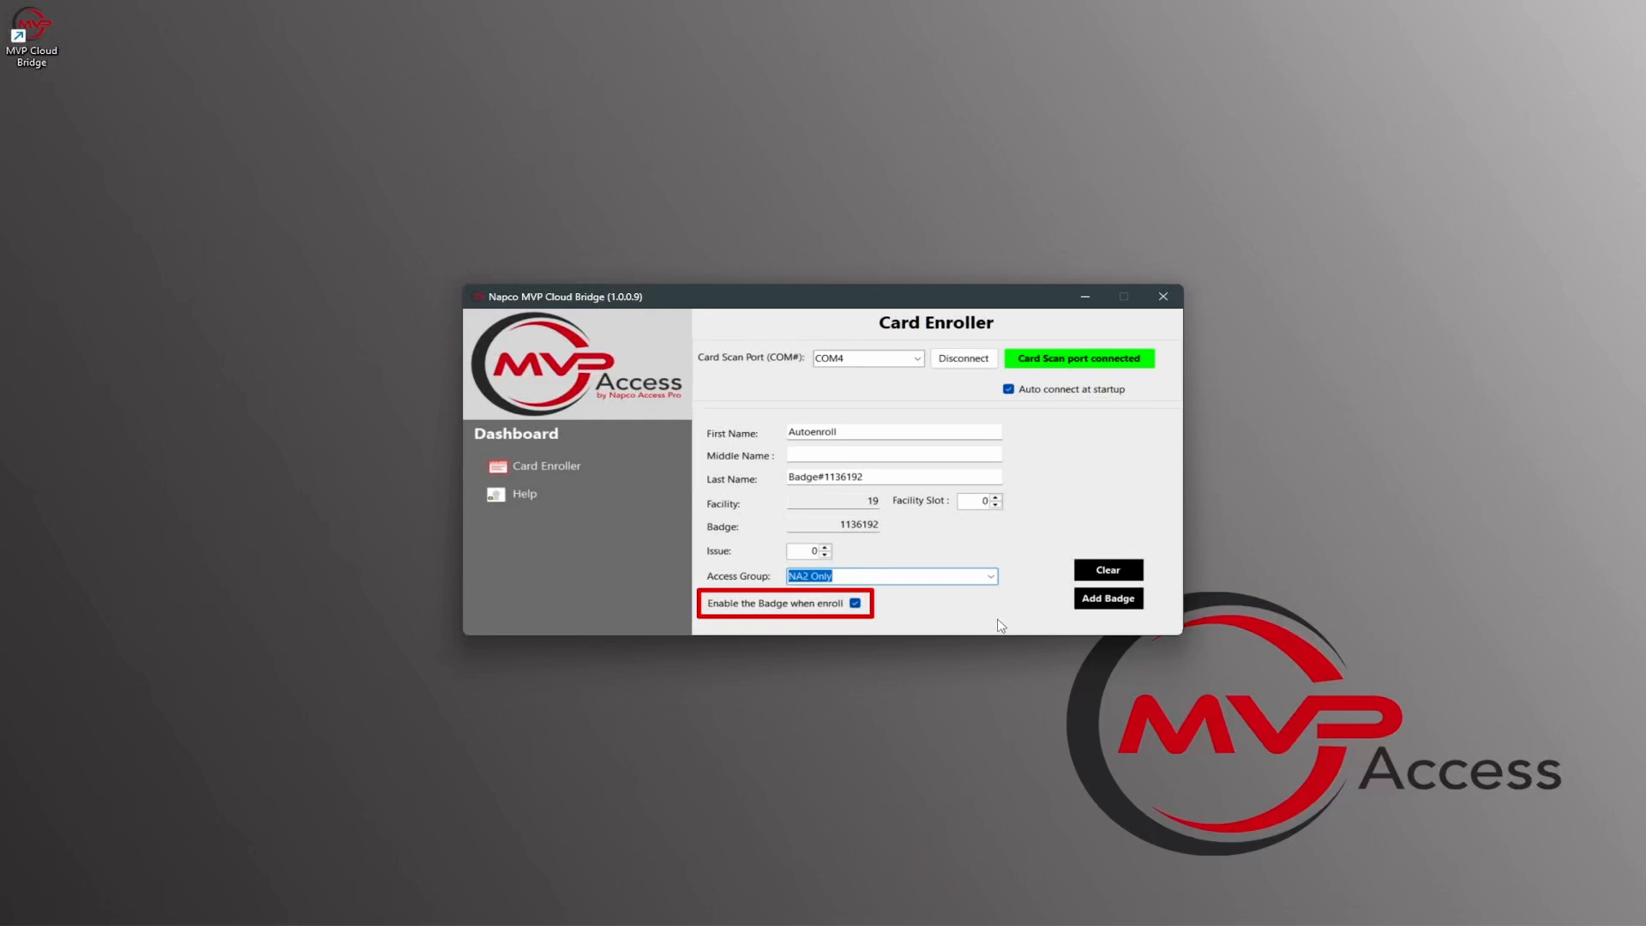
left_click(1119, 645)
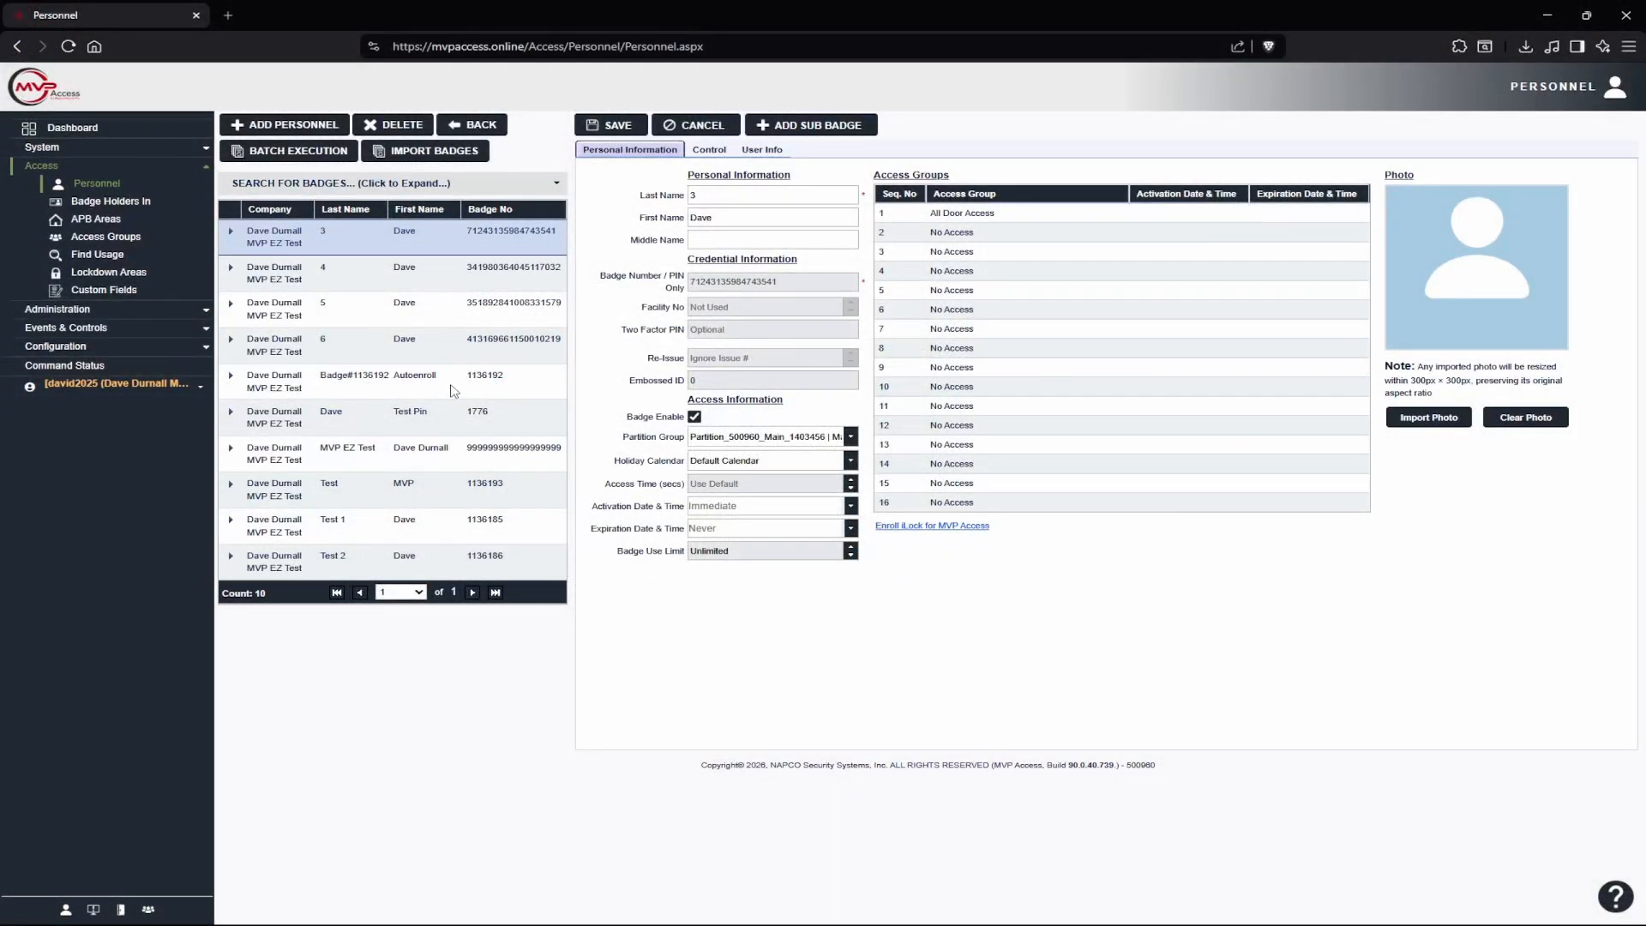
Step: Switch to MVP Access in the browser, view the Autoenroll badge's personnel record and open the Badge Formats list
left_click(465, 384)
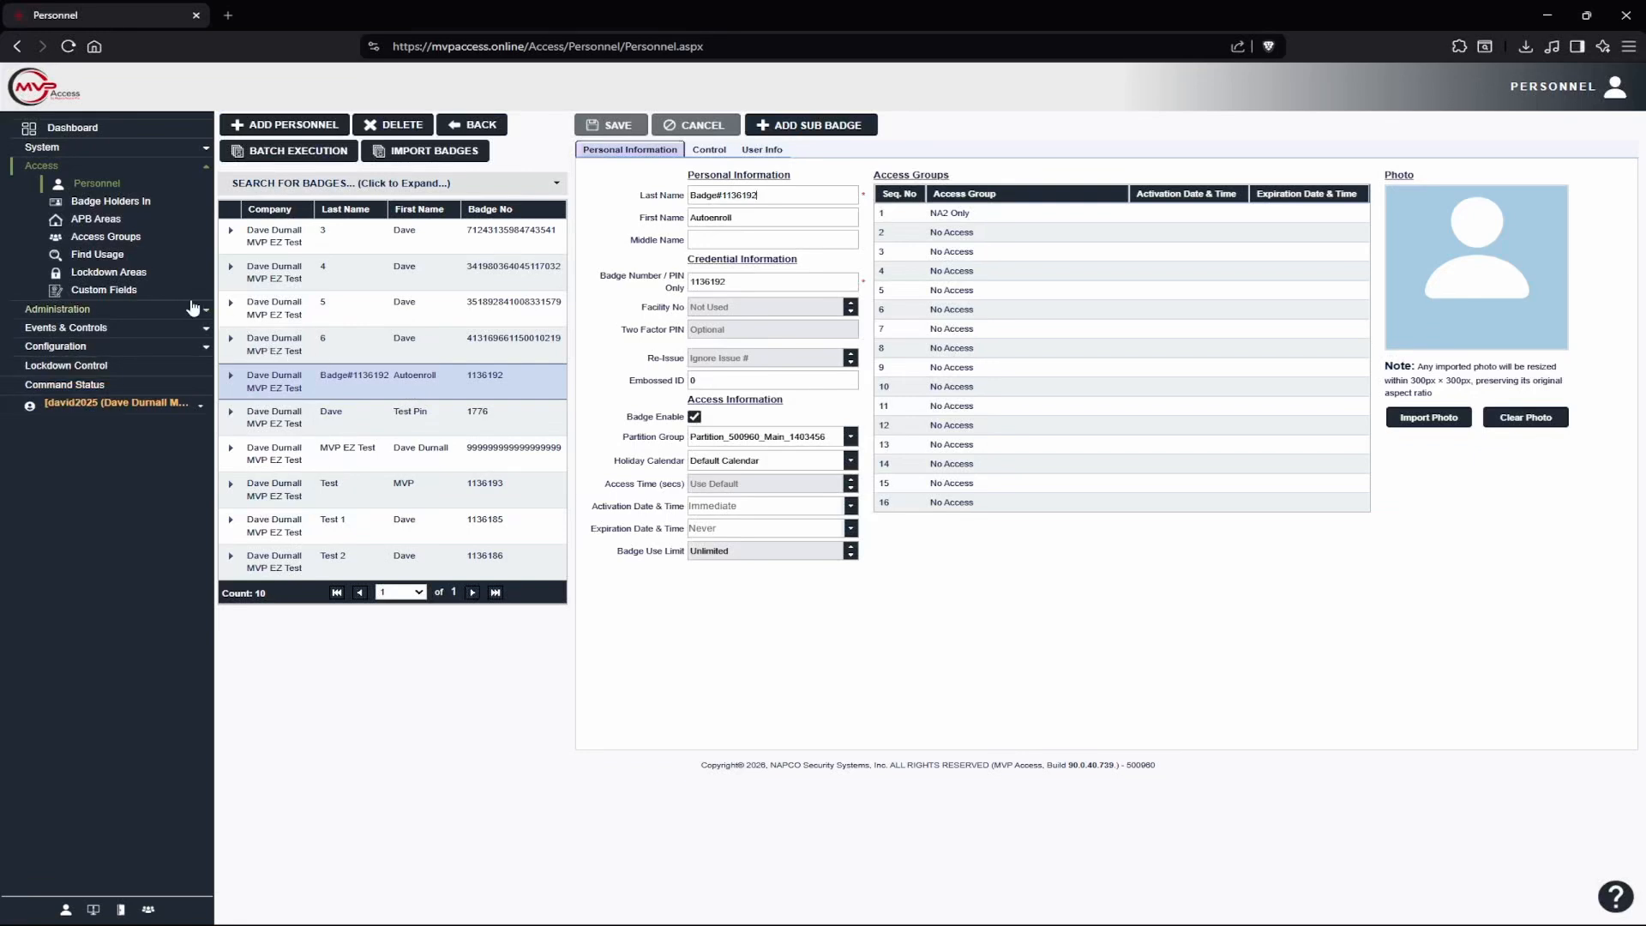
left_click(194, 312)
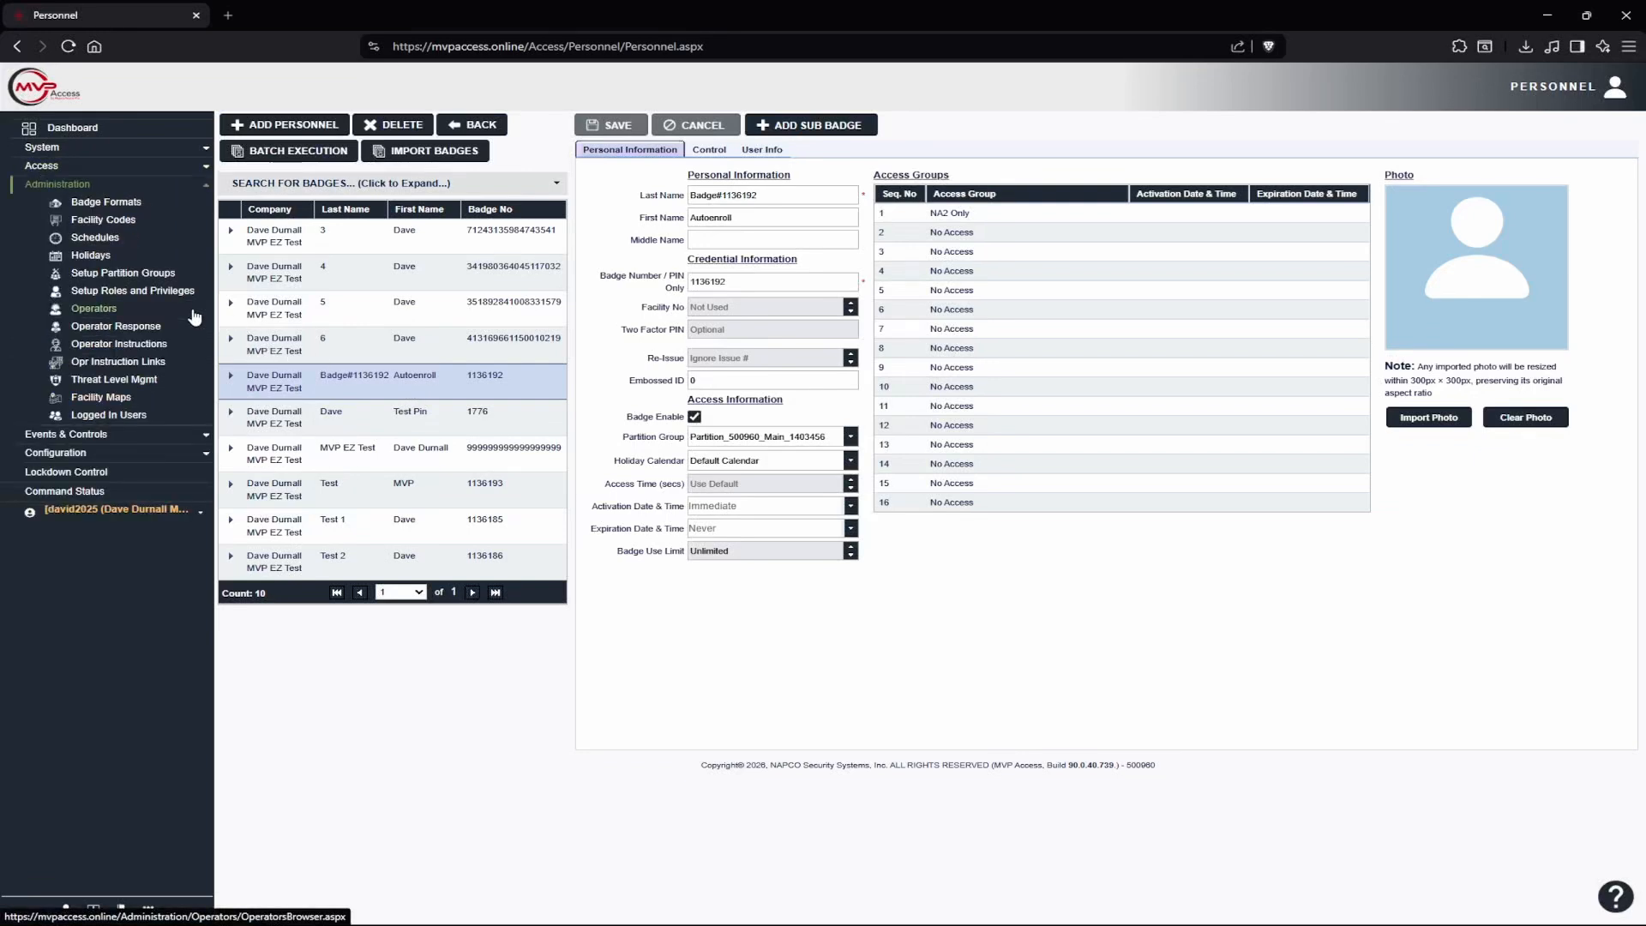
left_click(106, 206)
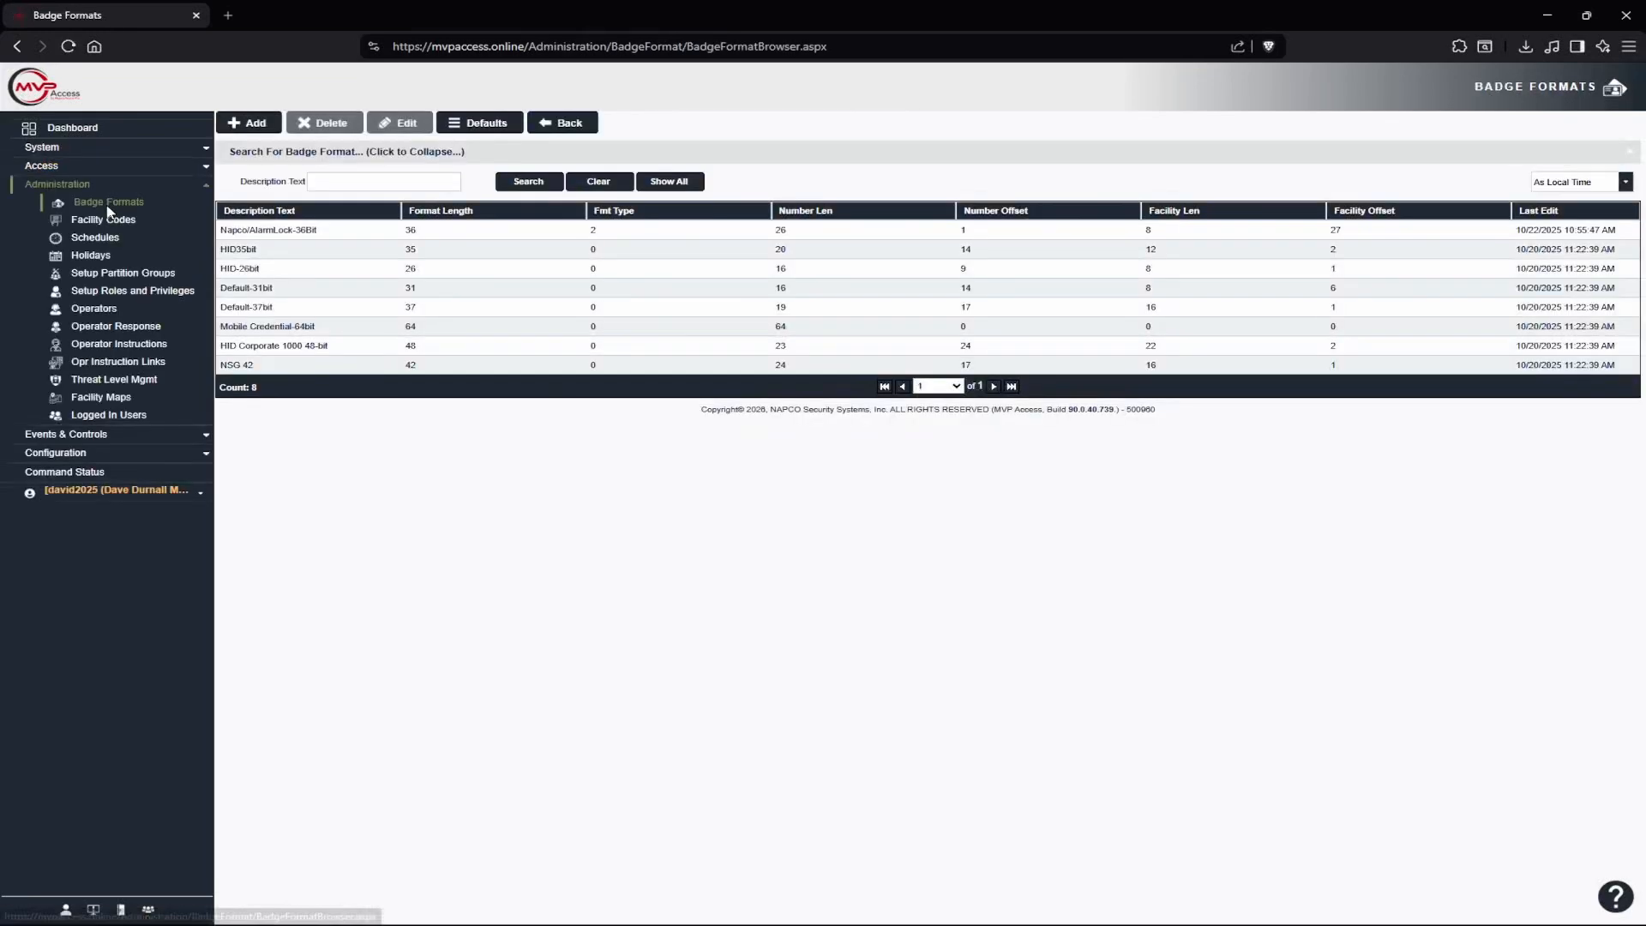